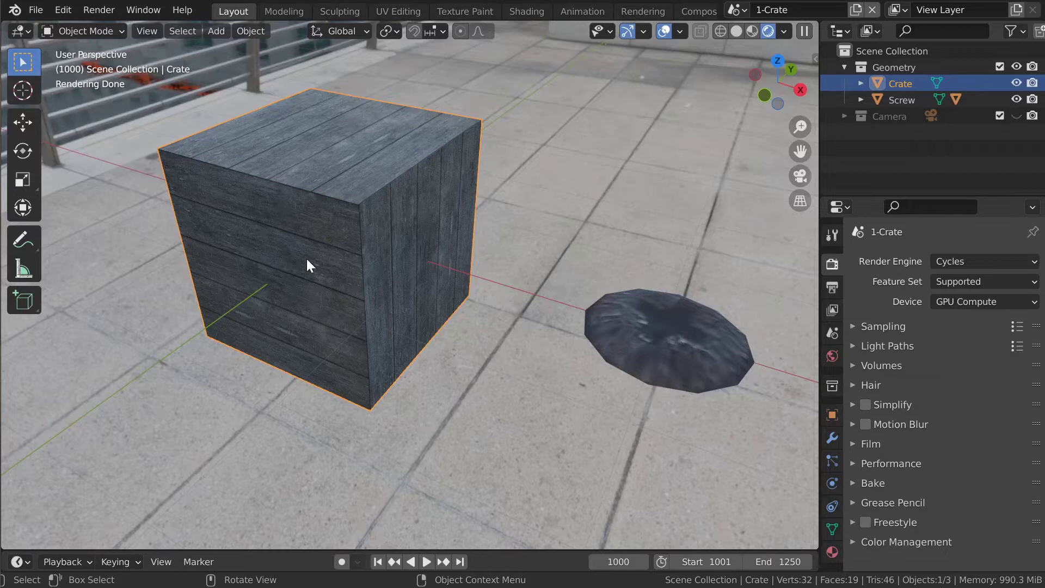
- Select the crate and assign Screw as its Panel Stitcher instance object
{"action": "left_click", "coordinate": [661, 312]}
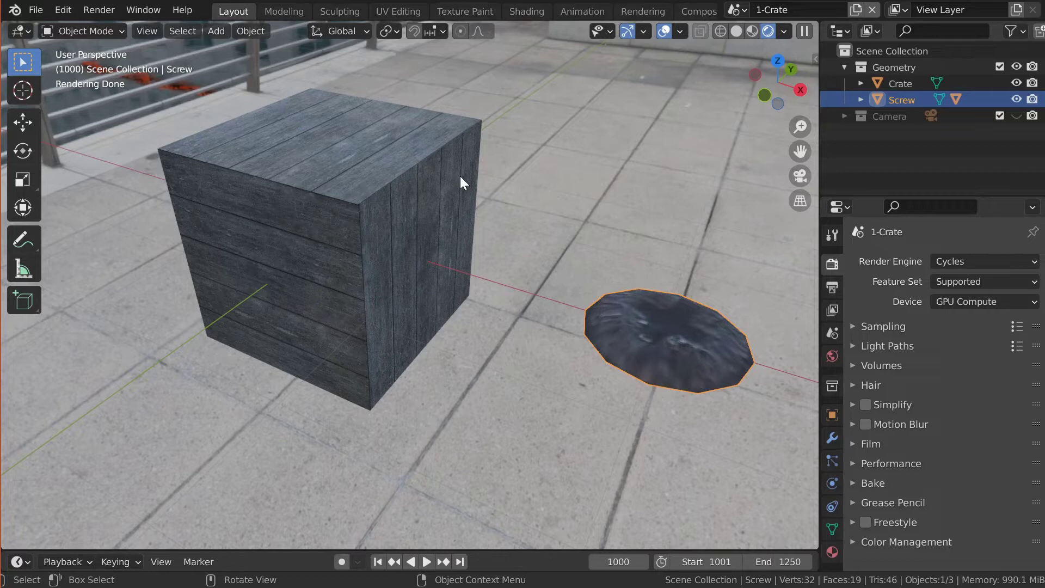
{"action": "left_click", "coordinate": [315, 172]}
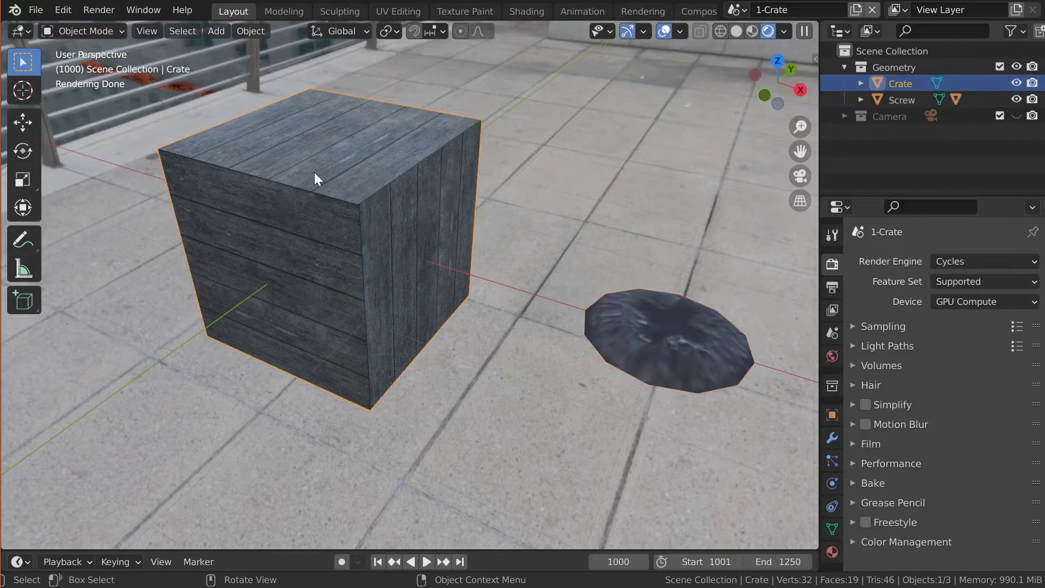
{"action": "key", "text": "n"}
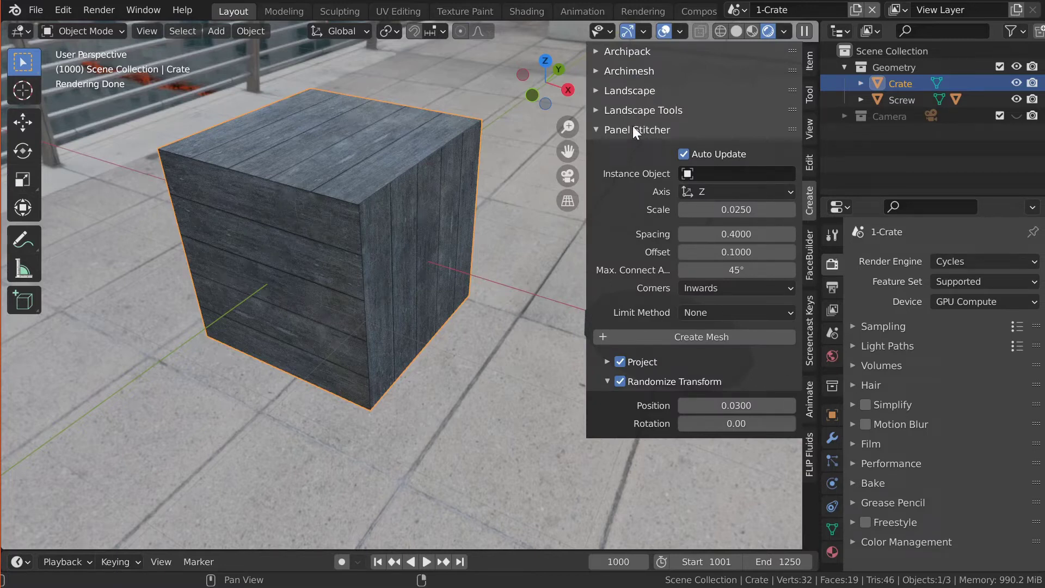
{"action": "left_click", "coordinate": [707, 172]}
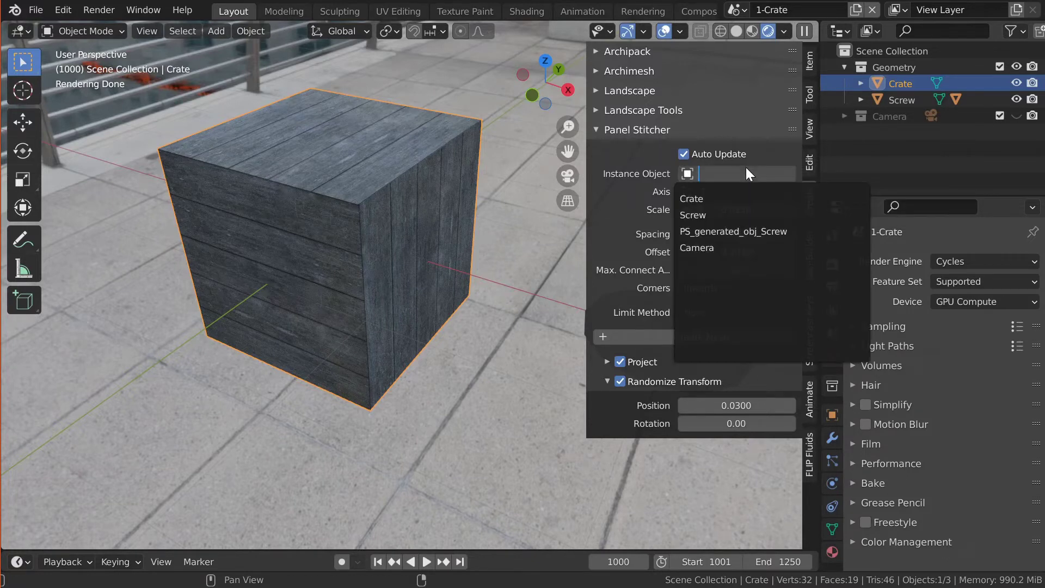
{"action": "left_click", "coordinate": [737, 213]}
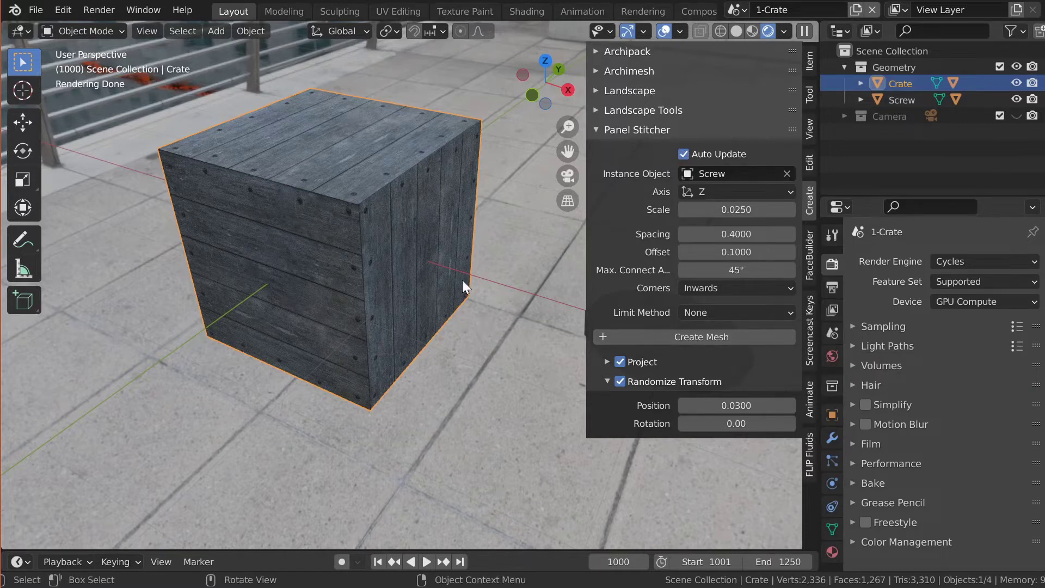
- Switch the viewport to solid shading for a closer view of the crate's screws
{"action": "key", "text": "z"}
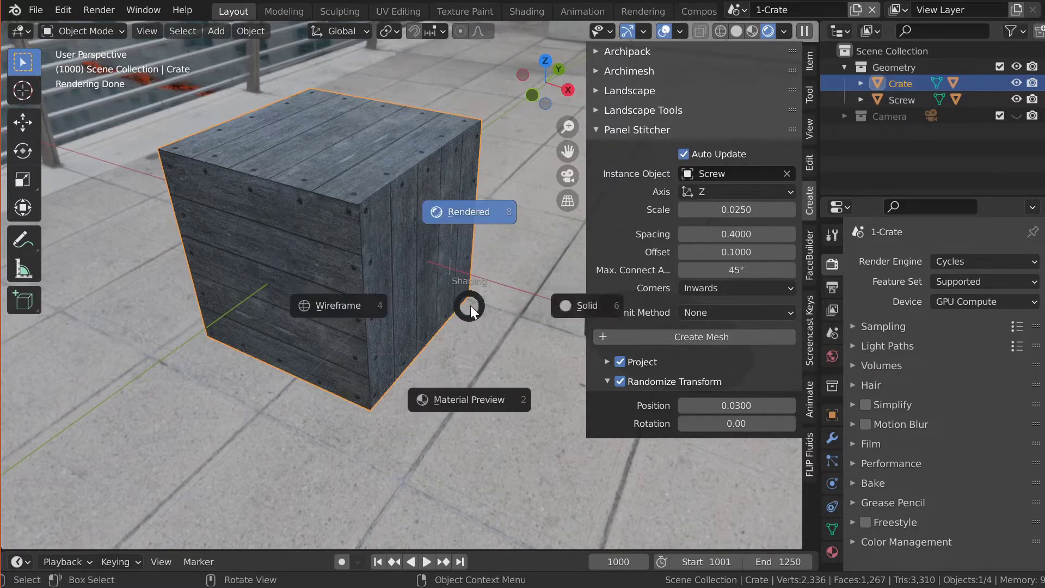
{"action": "left_click", "coordinate": [560, 303]}
{"action": "scroll", "coordinate": [302, 148], "scroll_direction": "up", "scroll_amount": 3}
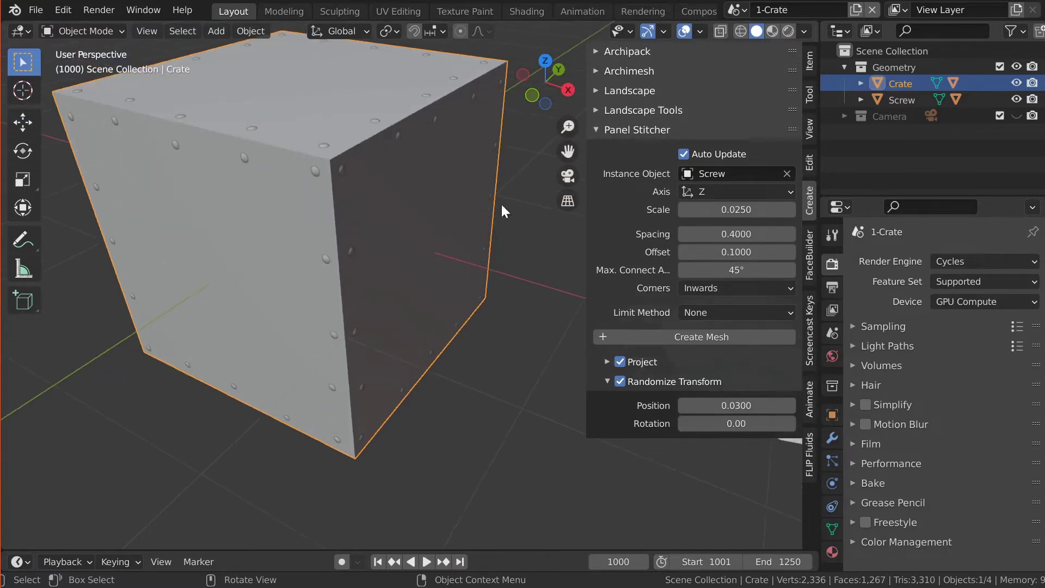
- Try a screw scale of 0.0450 and a spacing of 0.1, restoring them to 0.0250 and 0.4
{"action": "left_click", "coordinate": [791, 209]}
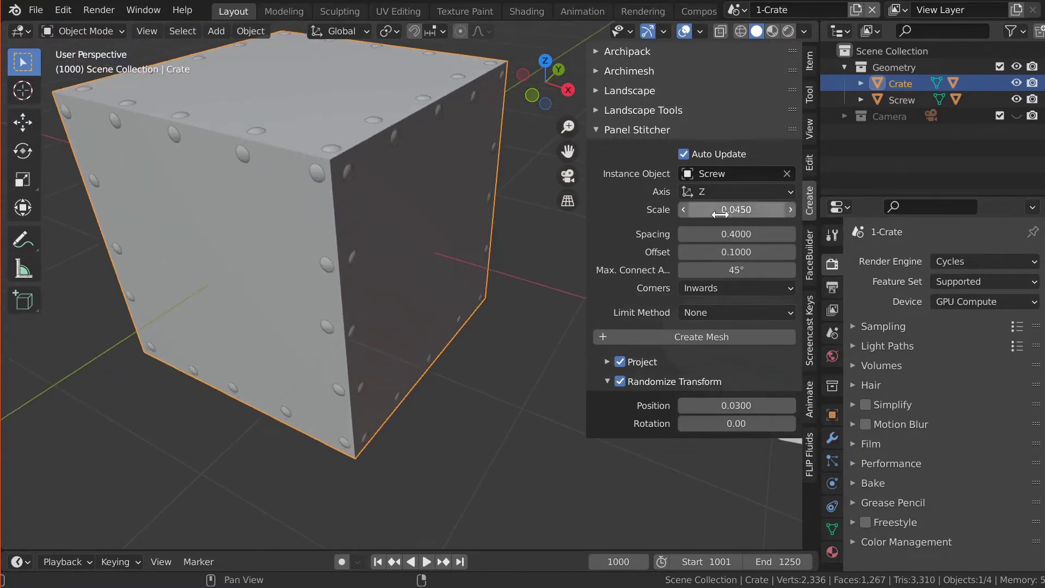
{"action": "left_click", "coordinate": [681, 209]}
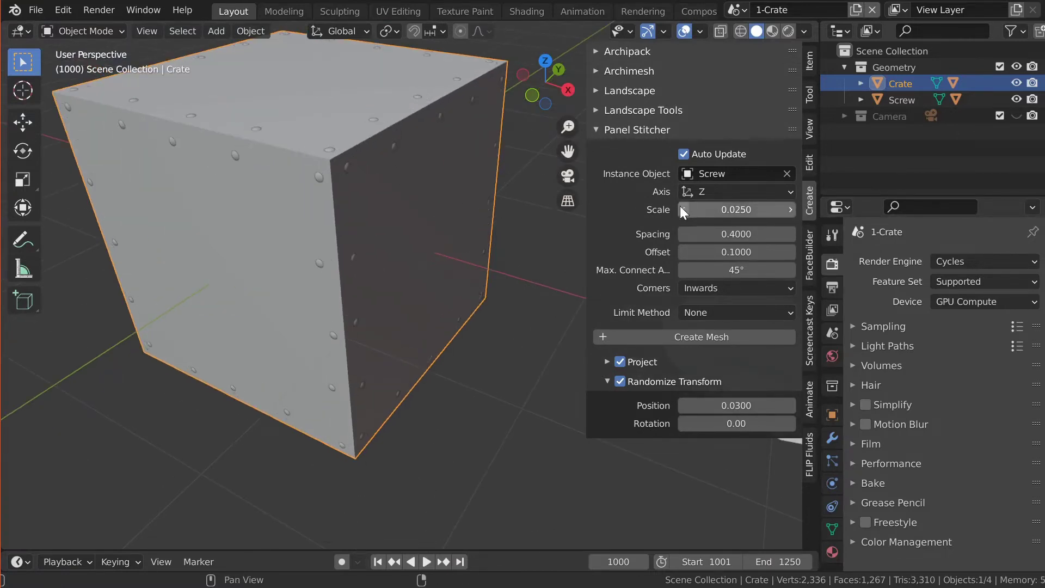
{"action": "left_click", "coordinate": [790, 234]}
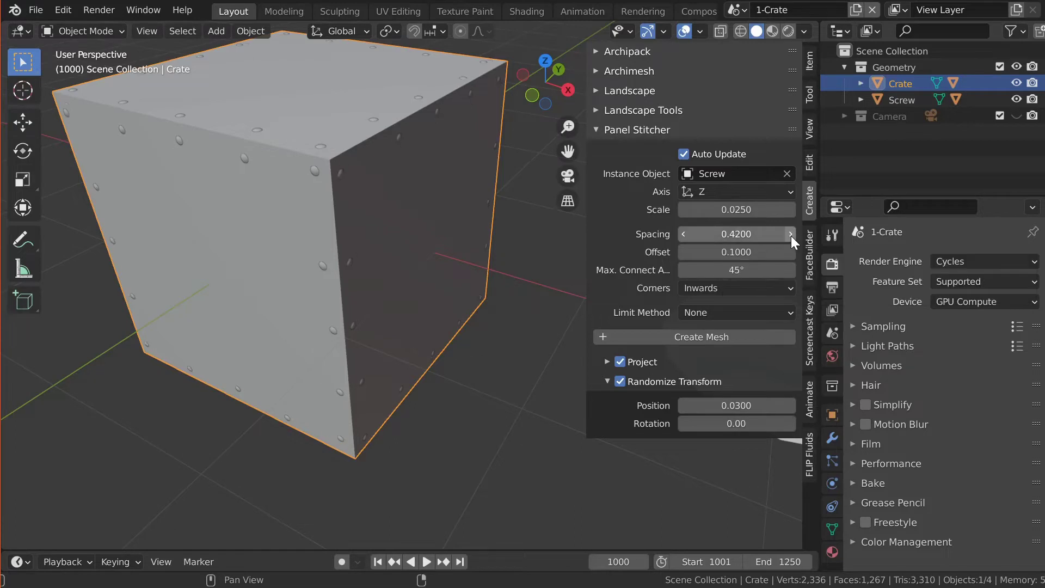
{"action": "left_click", "coordinate": [720, 235]}
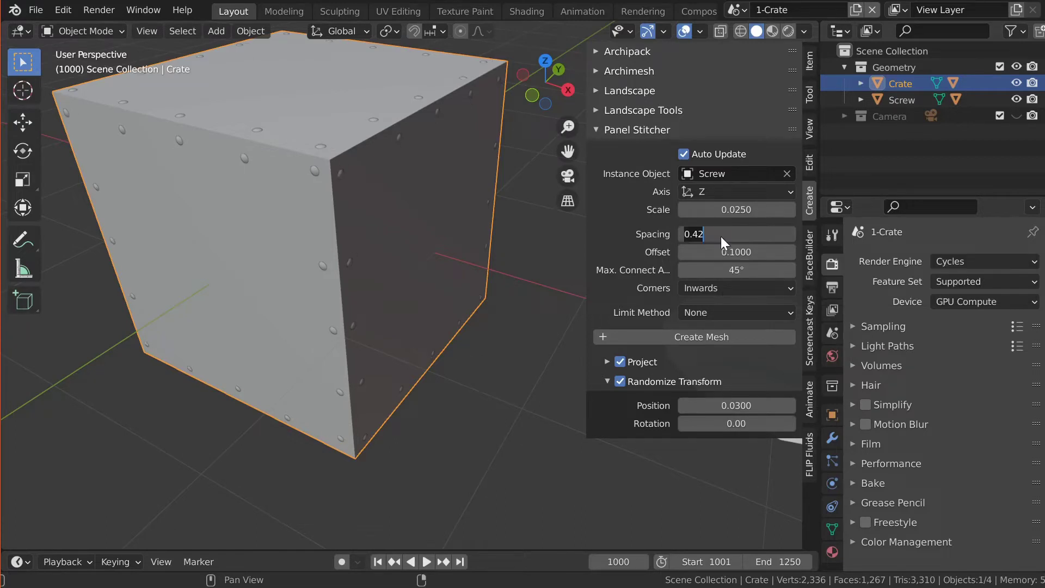
{"action": "type", "text": "0.1"}
{"action": "key", "text": "Return"}
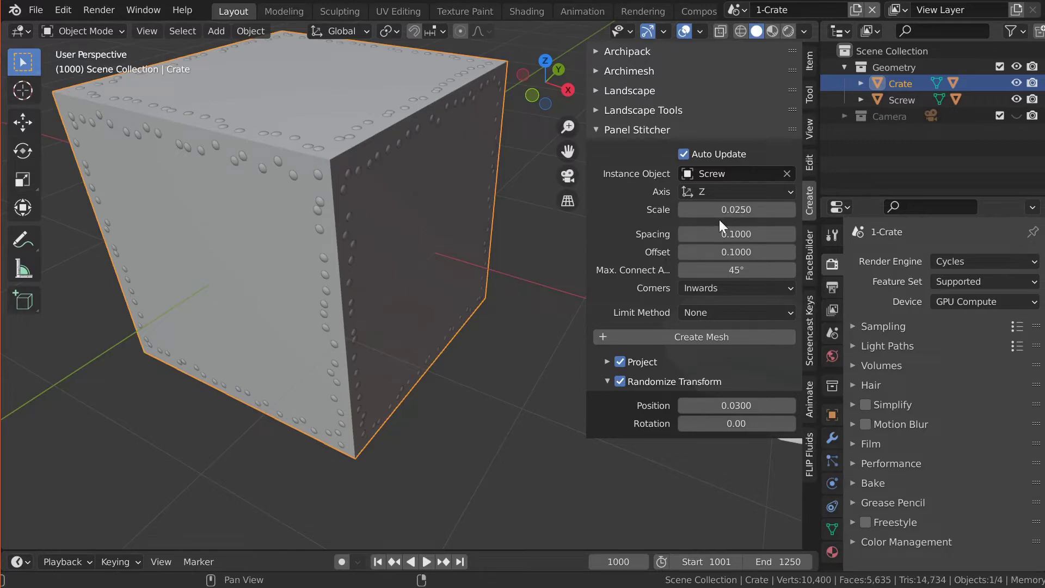
{"action": "left_click", "coordinate": [761, 236]}
{"action": "type", "text": ".4"}
{"action": "key", "text": "Return"}
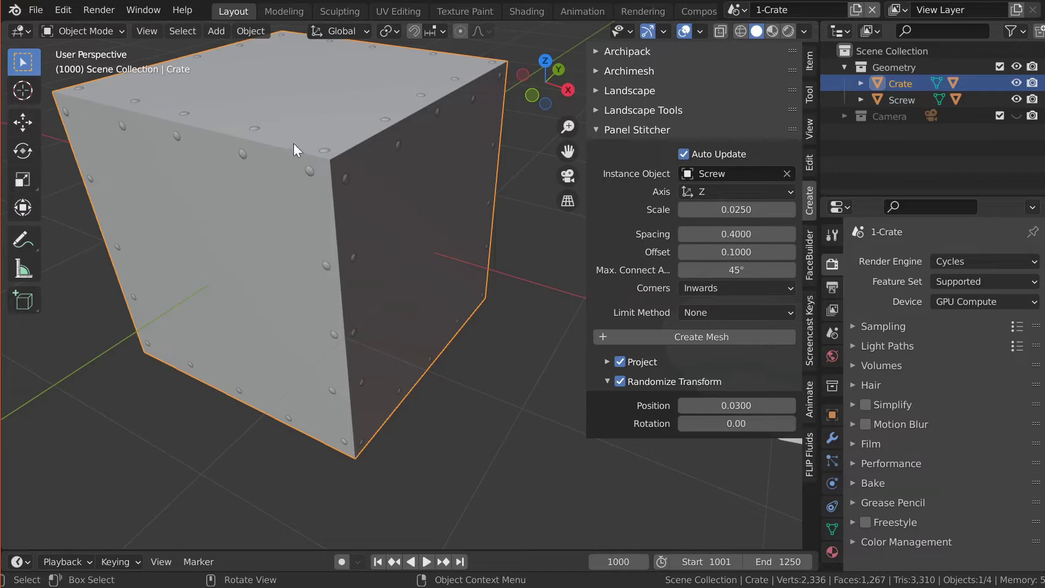
- Check the crate's screws in rendered shading and return the viewport to solid shading
{"action": "key", "text": "z"}
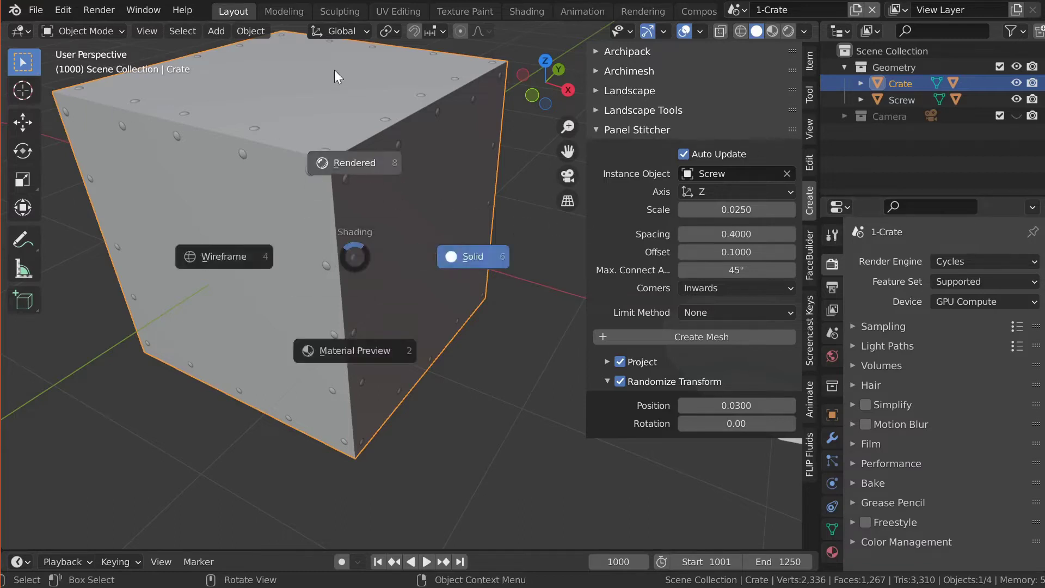
{"action": "left_click", "coordinate": [334, 70]}
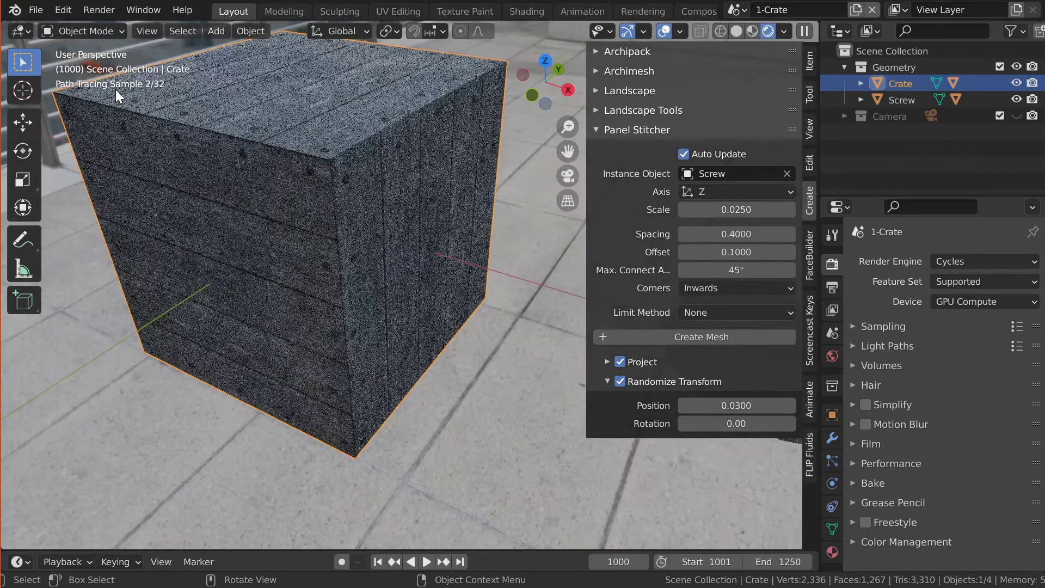
{"action": "key", "text": "z"}
{"action": "left_click", "coordinate": [569, 249]}
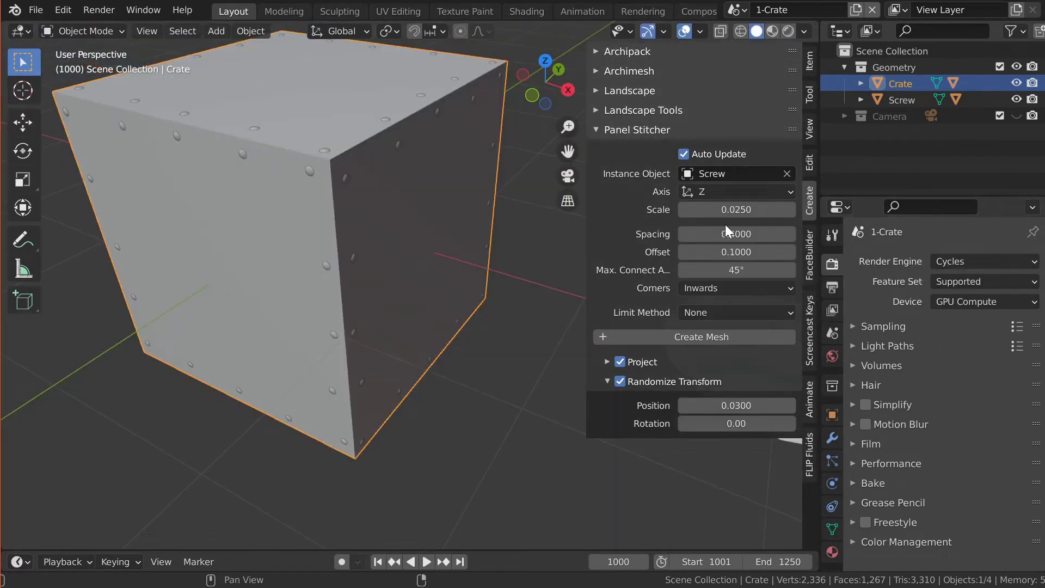
- Try a screw offset of 0.5 from the crate's edges and restore it to 0.1
{"action": "left_click", "coordinate": [741, 252]}
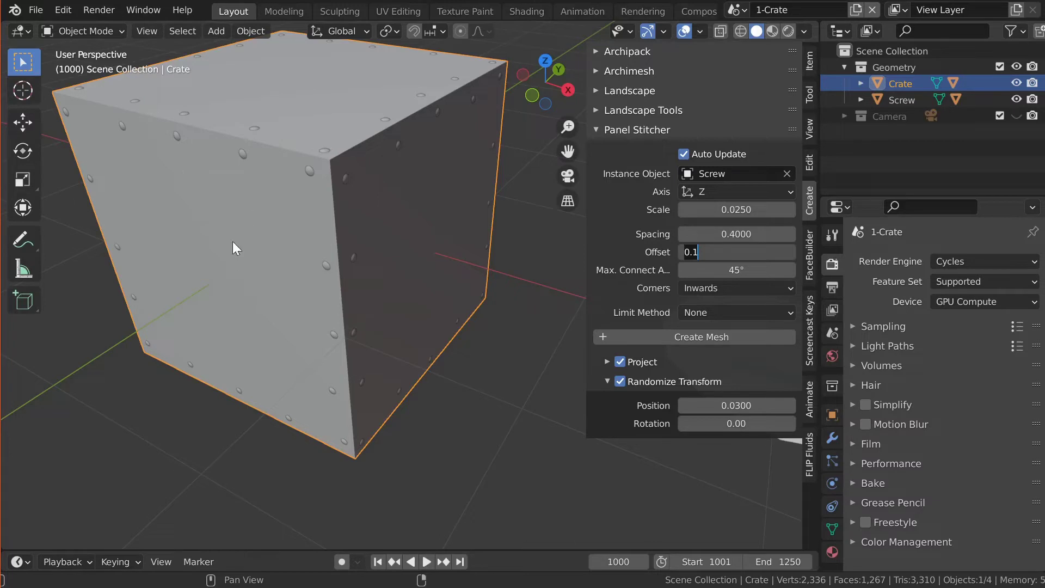
{"action": "key", "text": "ctrl+a"}
{"action": "type", "text": "0.5"}
{"action": "key", "text": "Return"}
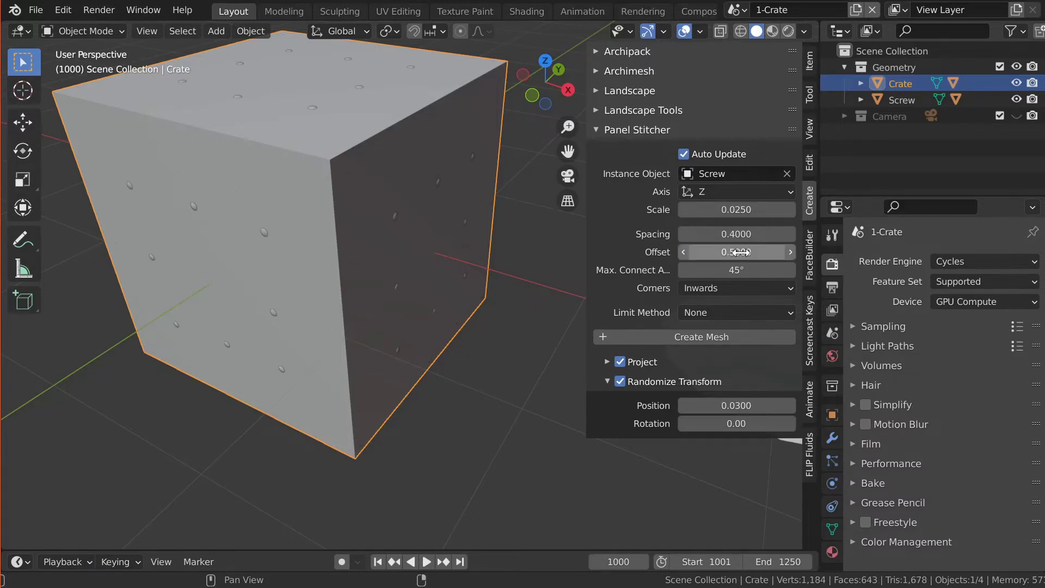
{"action": "double_click", "coordinate": [747, 250]}
{"action": "type", "text": "0.1"}
{"action": "key", "text": "Return"}
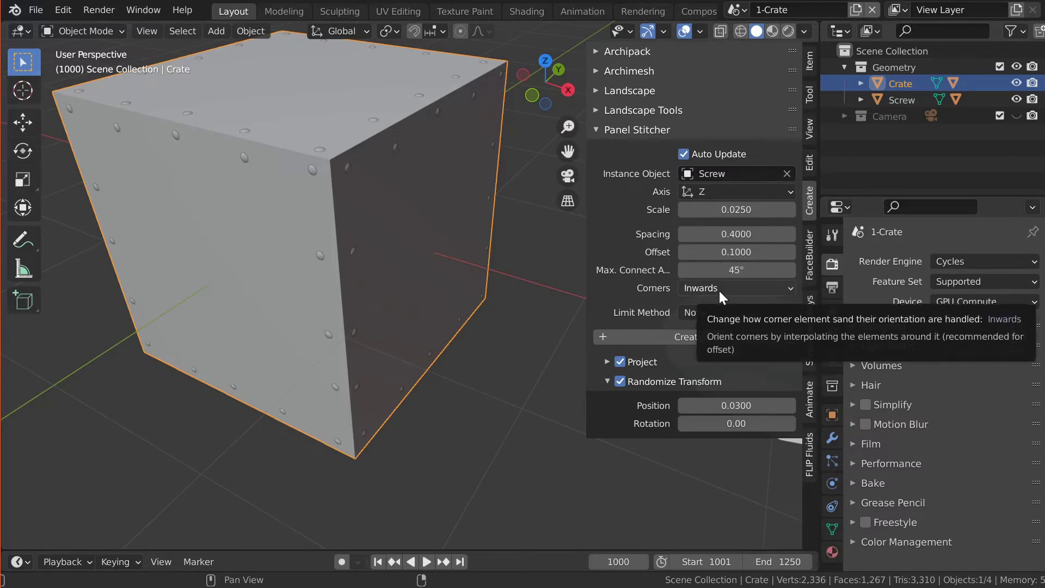
- Try the None corner option for the crate's screws and restore it to Inwards
{"action": "left_click", "coordinate": [720, 290]}
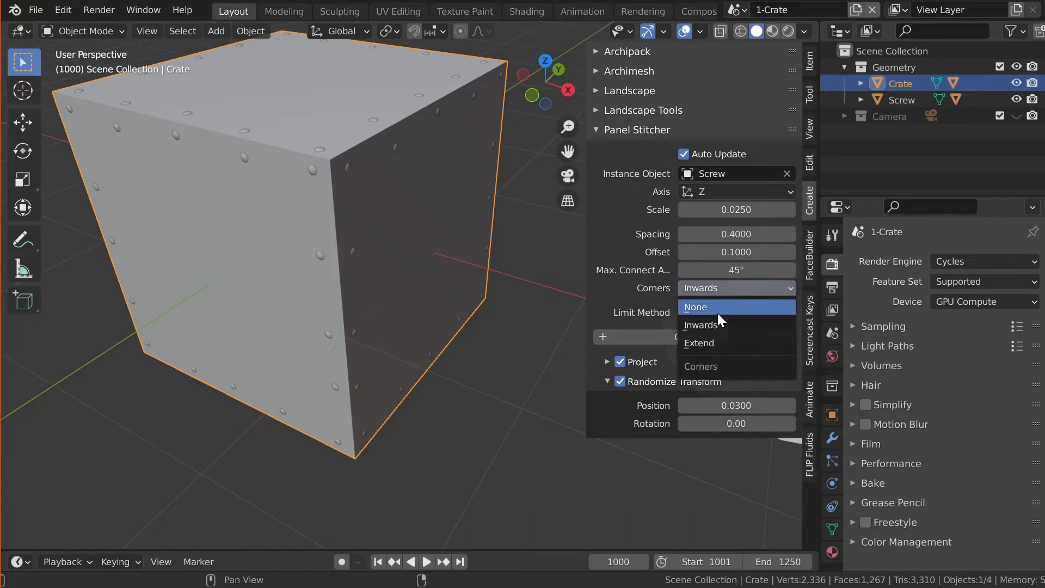
{"action": "left_click", "coordinate": [717, 312]}
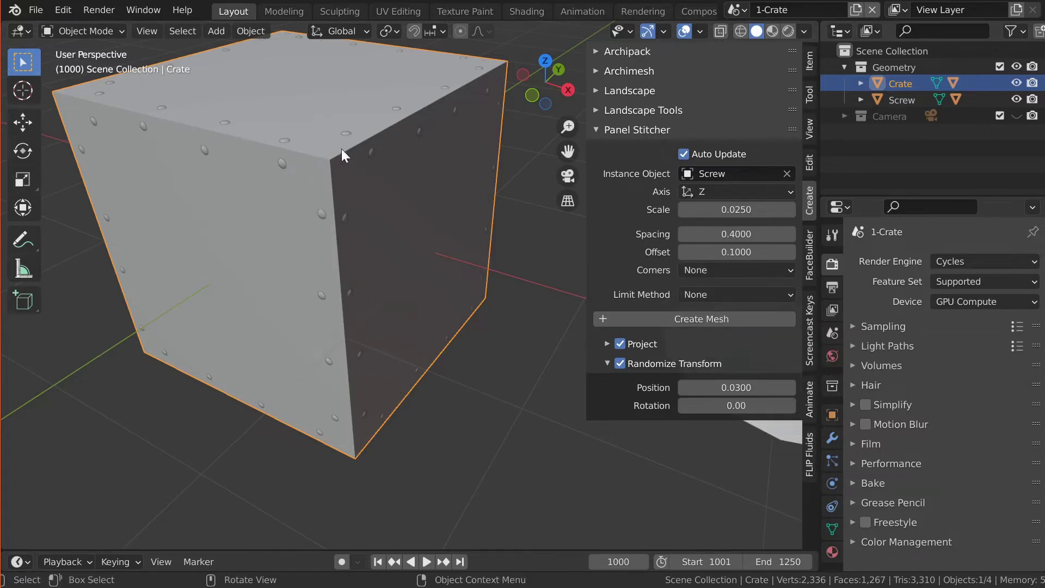
{"action": "left_click", "coordinate": [708, 294]}
{"action": "left_click", "coordinate": [698, 270]}
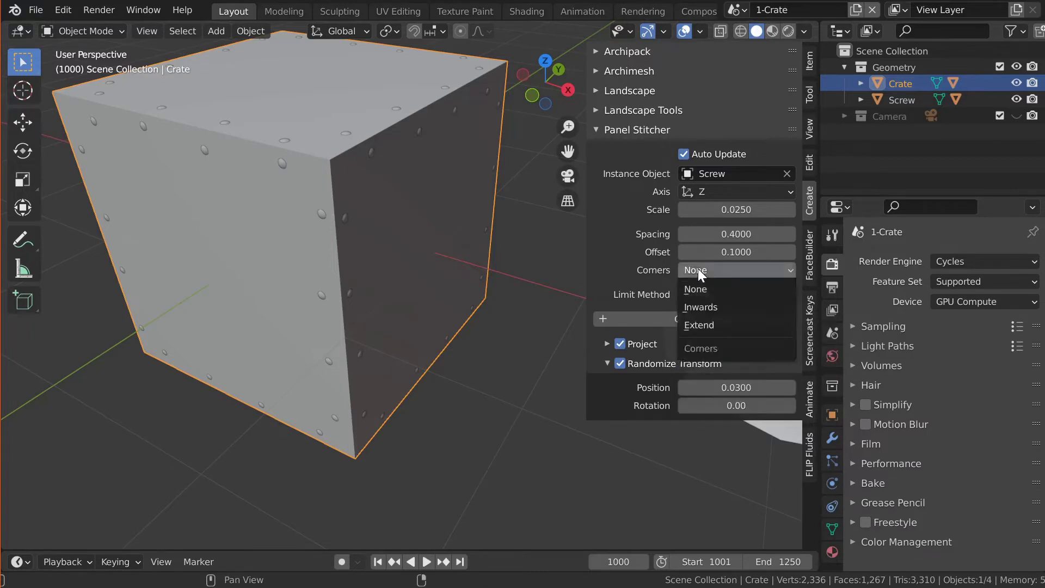
{"action": "left_click", "coordinate": [734, 308]}
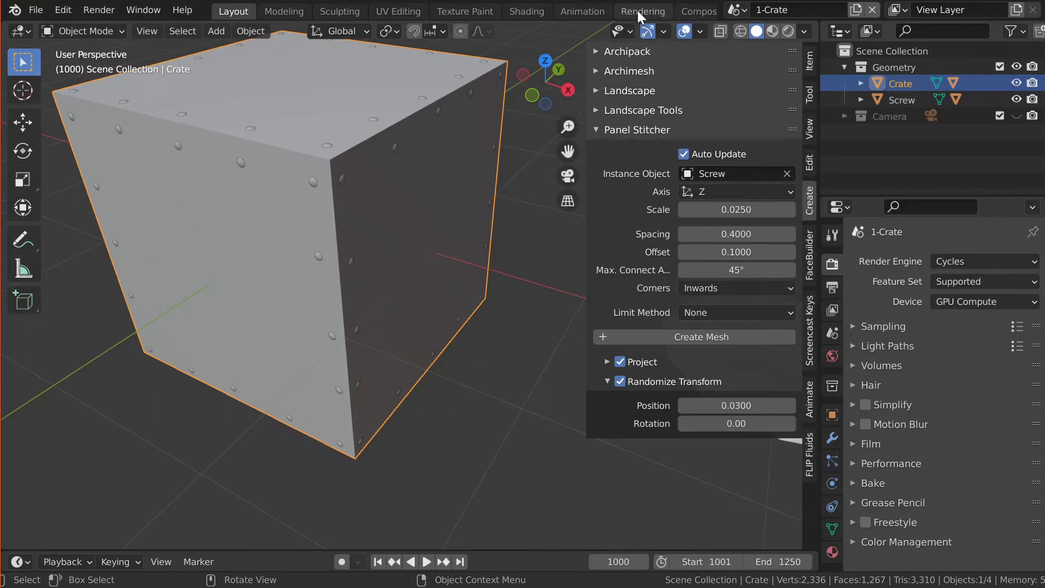
- Render the crate in the Compositing workspace with the image view maximized and inspect the screws in the result
{"action": "left_click", "coordinate": [694, 11]}
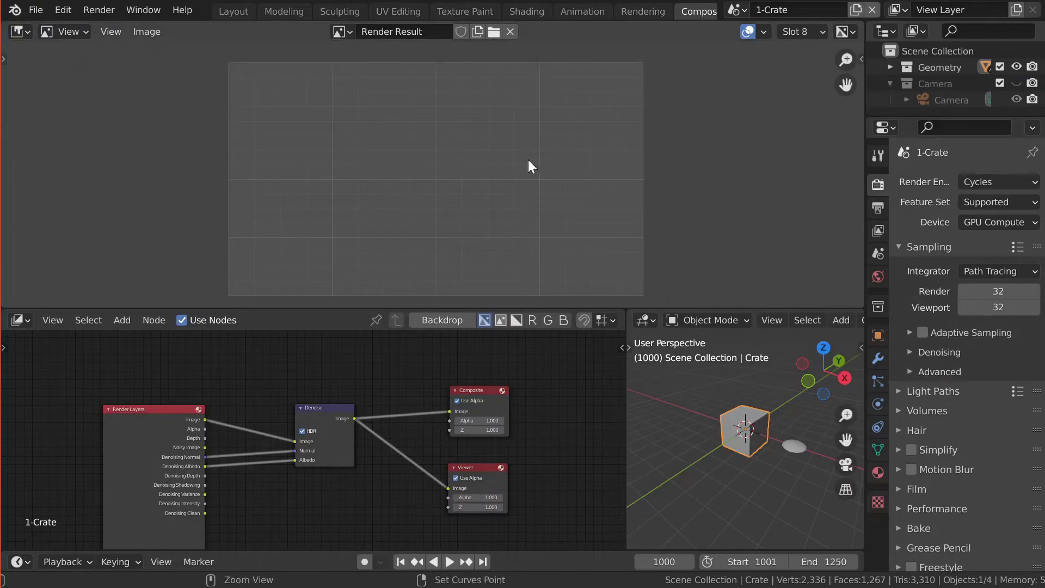
{"action": "key", "text": "ctrl+space"}
{"action": "key", "text": "F12"}
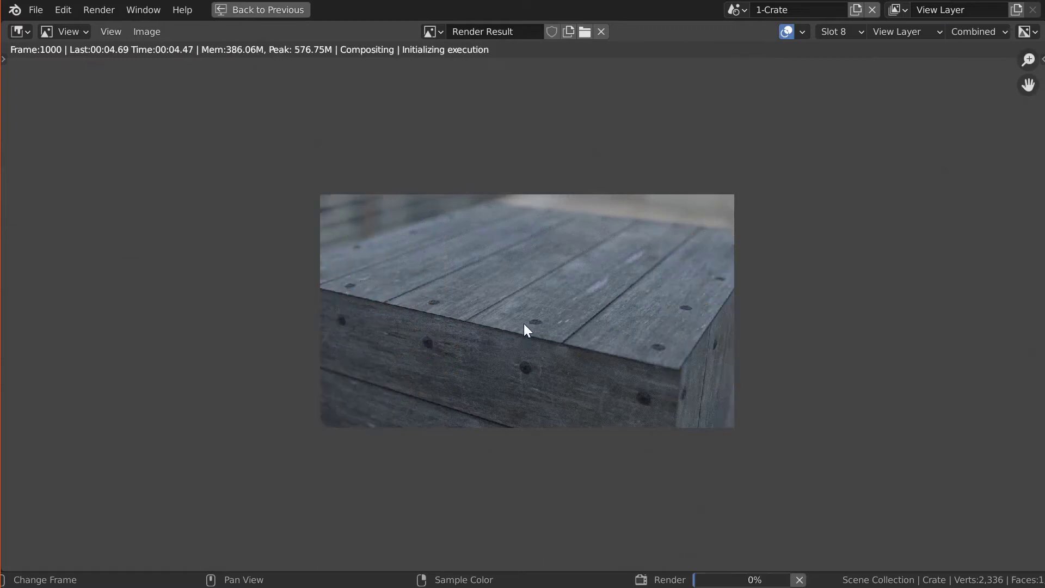
{"action": "key", "text": "ctrl+KP_2"}
{"action": "scroll", "coordinate": [557, 331], "scroll_direction": "up", "scroll_amount": 2}
{"action": "scroll", "coordinate": [578, 337], "scroll_direction": "down", "scroll_amount": 3}
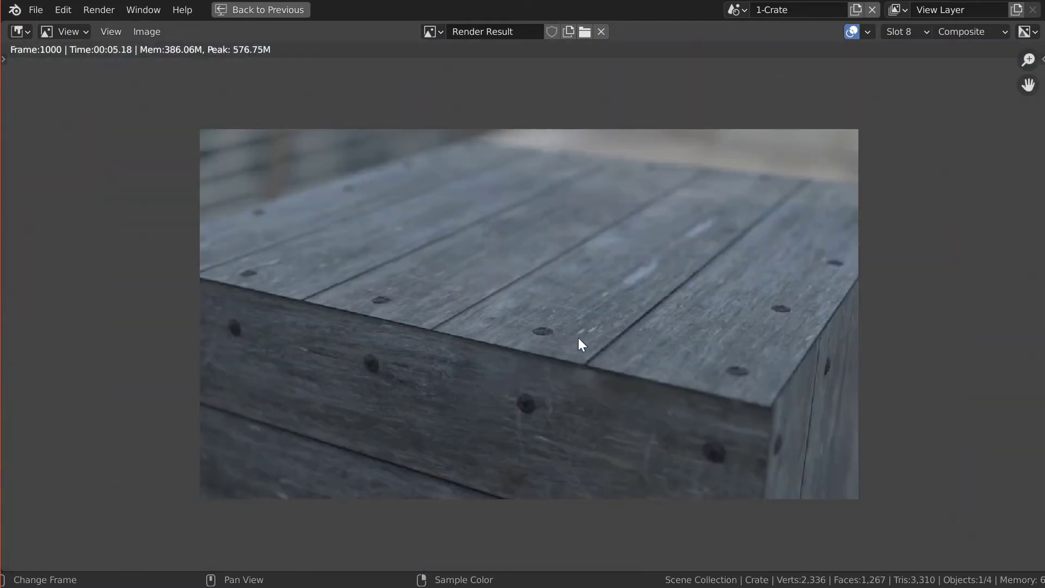
{"action": "scroll", "coordinate": [578, 337], "scroll_direction": "up", "scroll_amount": 2}
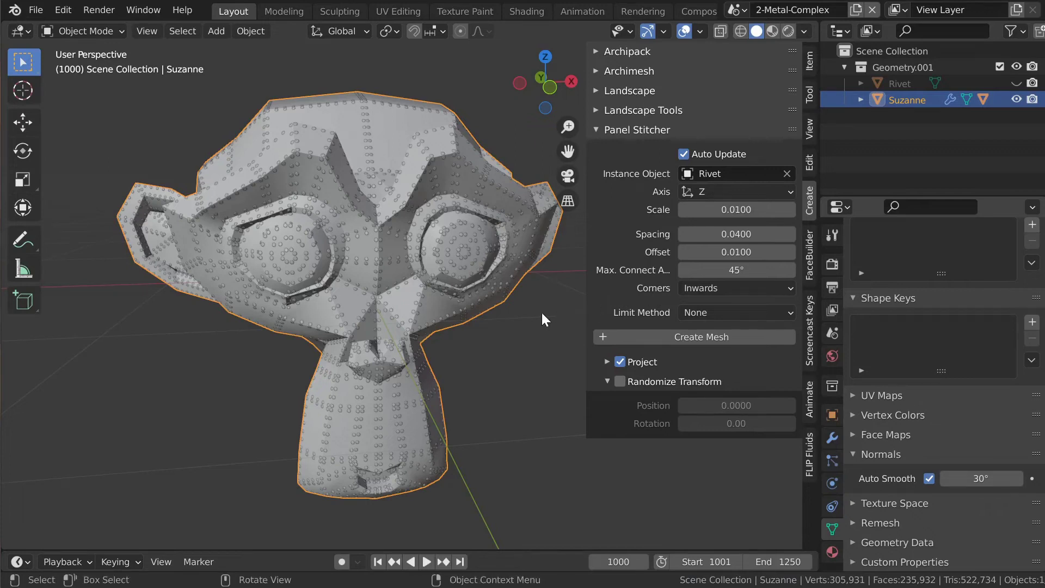
- Try limiting the rivets on Suzanne by Angle and by Area
{"action": "left_click", "coordinate": [704, 318]}
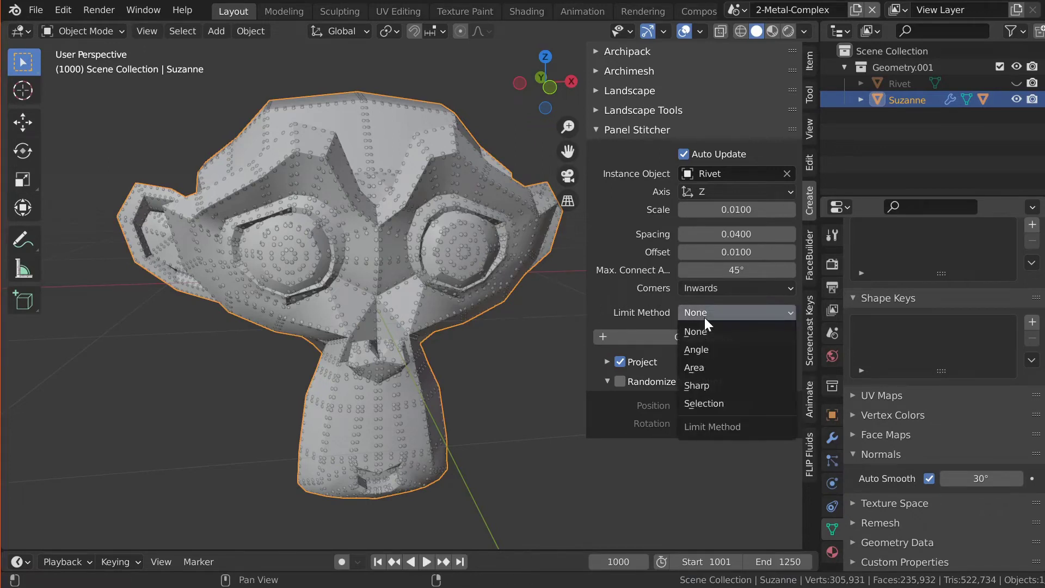
{"action": "left_click", "coordinate": [702, 350]}
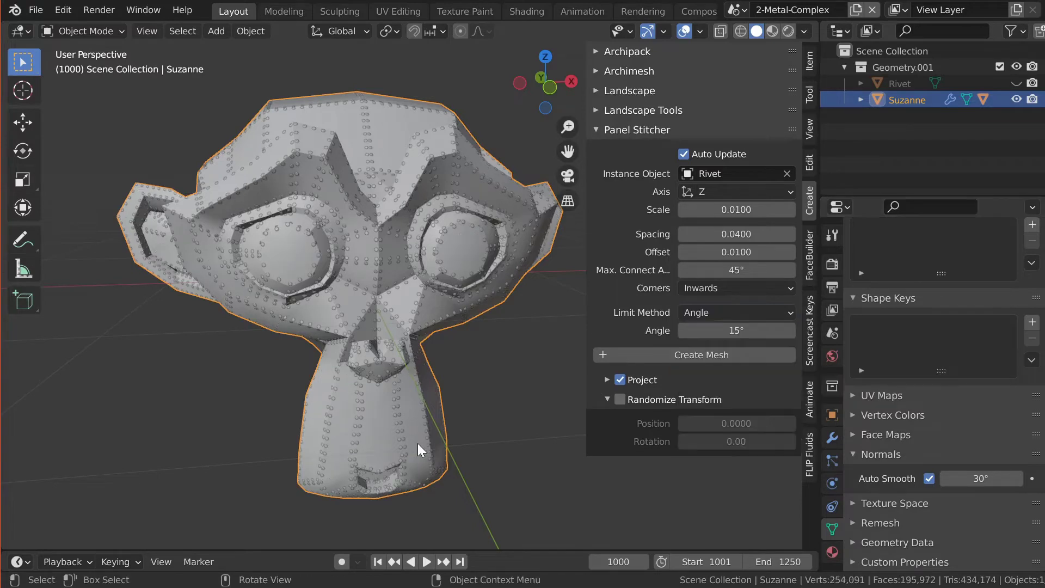
{"action": "left_click", "coordinate": [714, 314]}
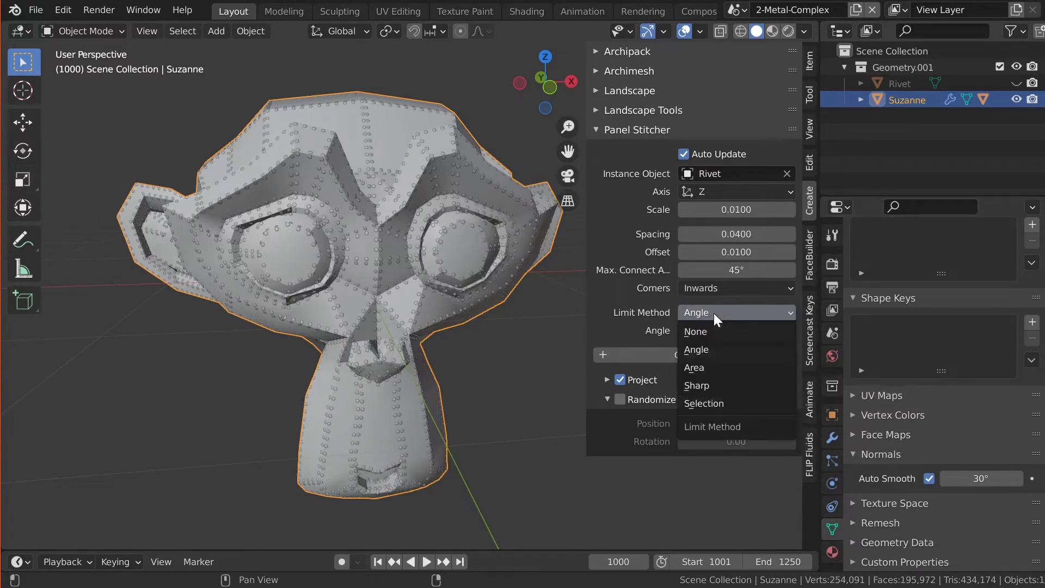
{"action": "left_click", "coordinate": [710, 367]}
{"action": "left_click_drag", "start_coordinate": [526, 91], "coordinate": [530, 247]}
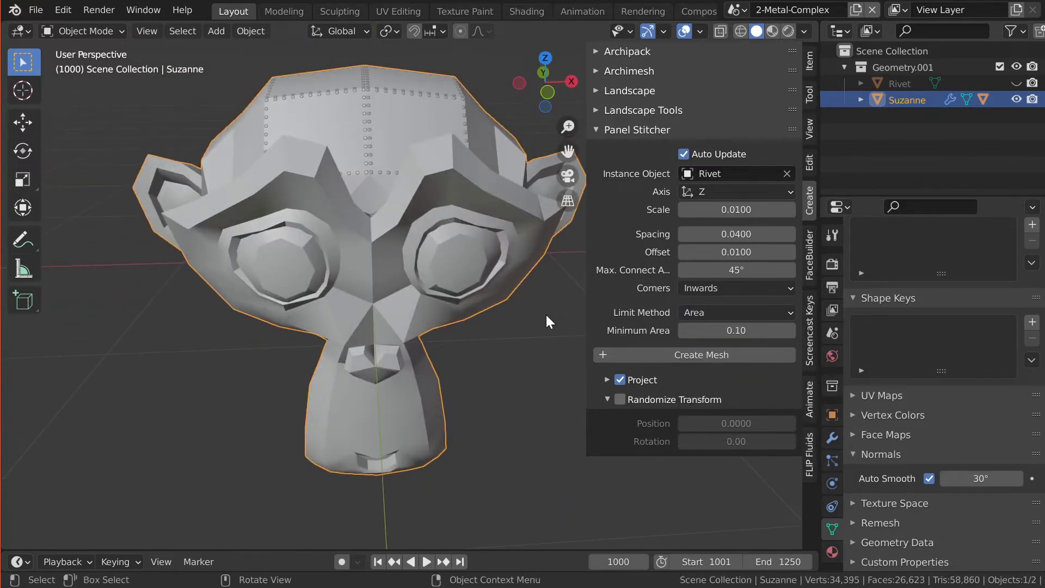
- Set the limit method for Suzanne's rivets to Sharp
{"action": "key", "text": "ctrl+s"}
{"action": "scroll", "coordinate": [362, 416], "scroll_direction": "up", "scroll_amount": 5}
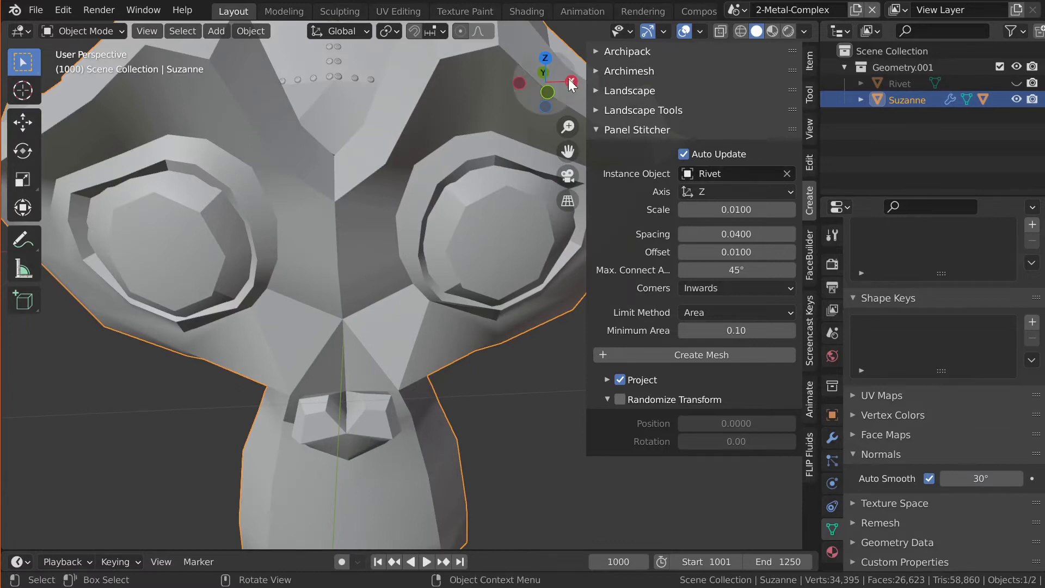
{"action": "left_click_drag", "start_coordinate": [535, 77], "coordinate": [530, 93]}
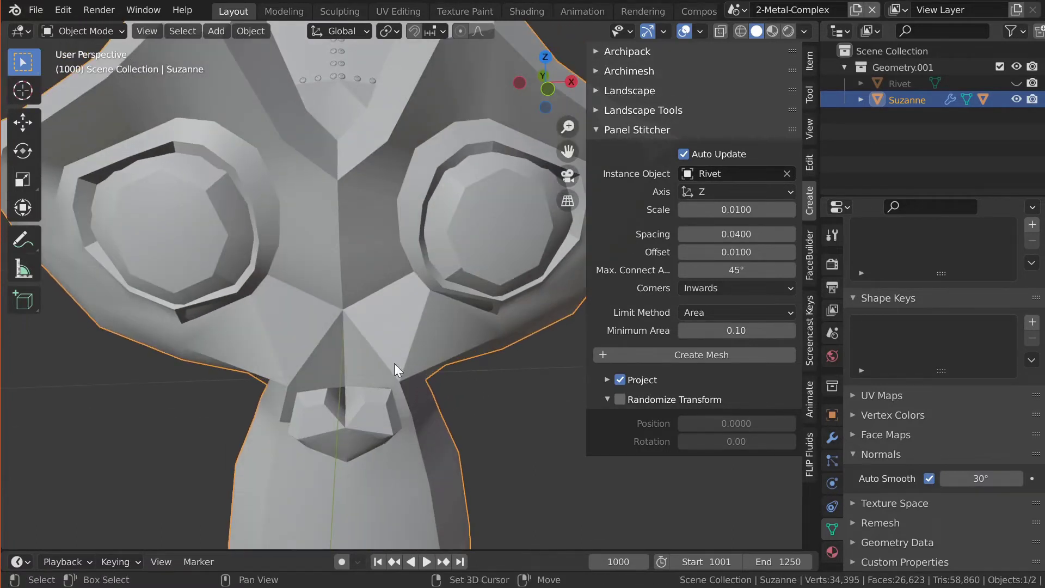
{"action": "left_click", "coordinate": [735, 312]}
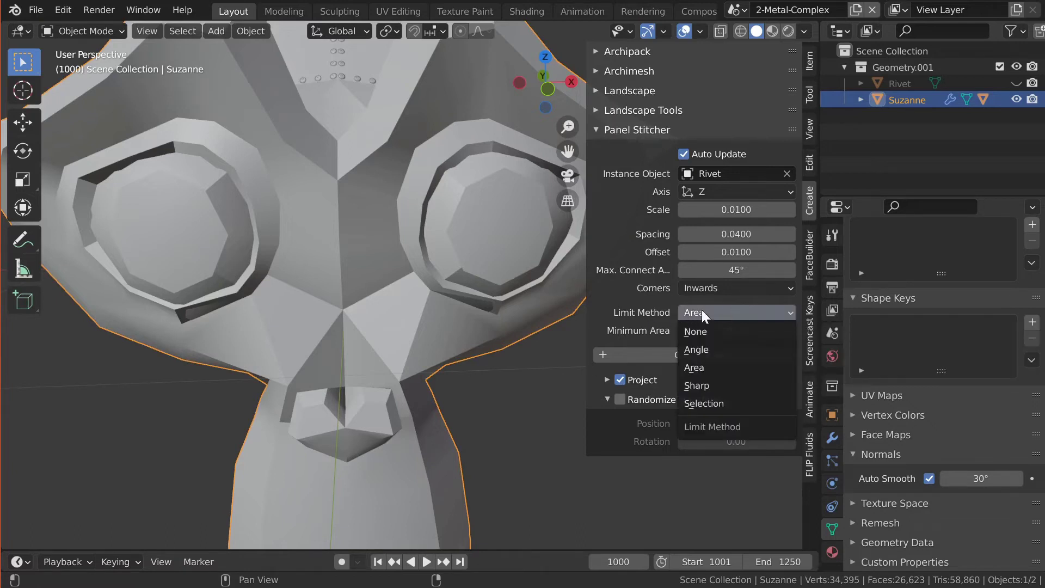
{"action": "left_click", "coordinate": [720, 387]}
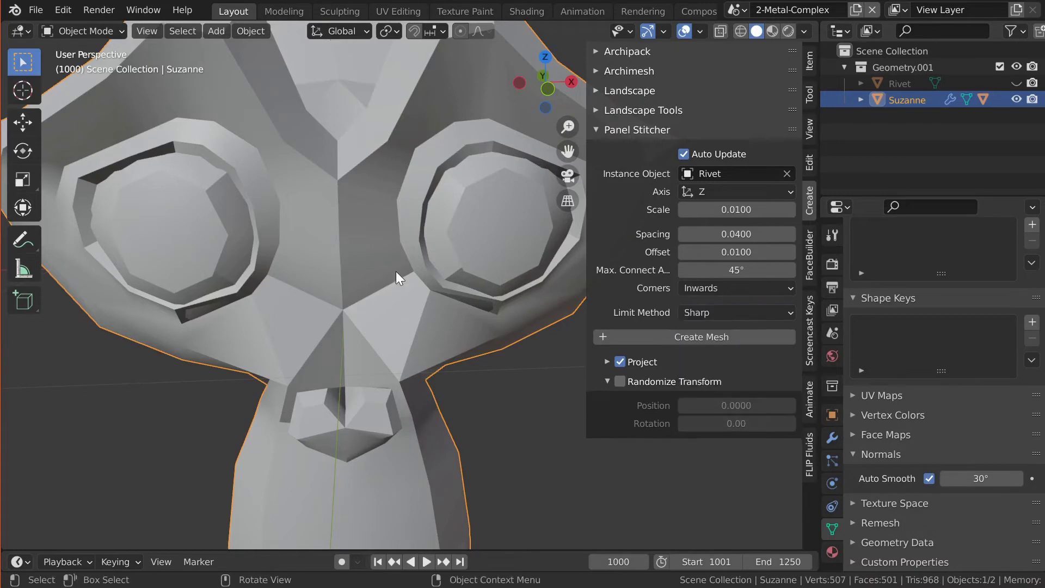
- In Edit Mode, mark a row of edges across Suzanne's mouth area and the edges running down from it as sharp, and create rivets along them
{"action": "key", "text": "Tab"}
{"action": "middle_click_drag", "start_coordinate": [371, 403], "coordinate": [371, 484]}
{"action": "left_click", "coordinate": [325, 469], "text": "shift"}
{"action": "key", "text": "2"}
{"action": "left_click", "coordinate": [323, 469]}
{"action": "left_click", "coordinate": [350, 479], "text": "shift"}
{"action": "left_click", "coordinate": [385, 454], "text": "shift"}
{"action": "left_click", "coordinate": [378, 468], "text": "shift"}
{"action": "left_click", "coordinate": [314, 463], "text": "ctrl"}
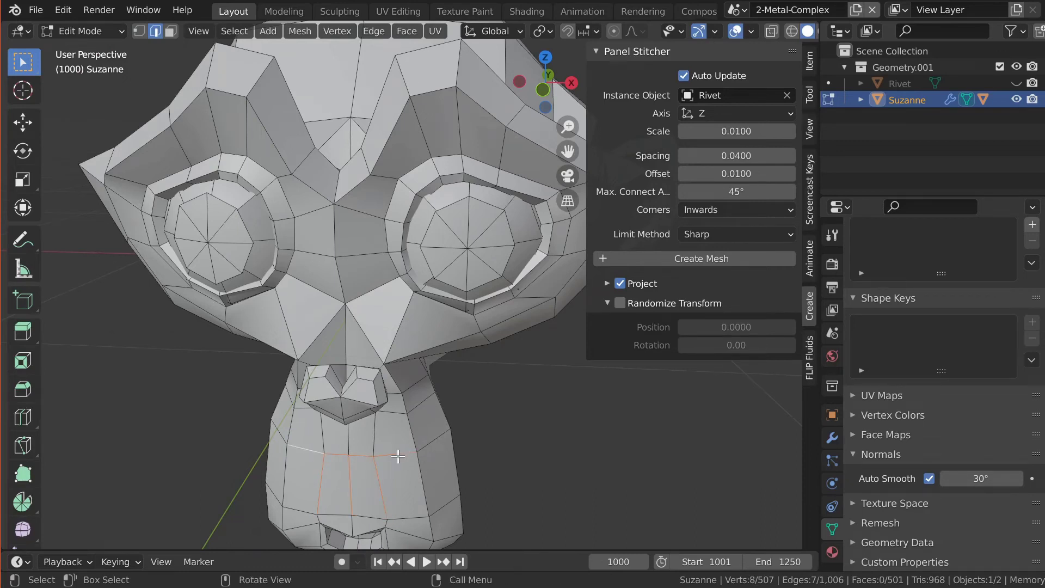
{"action": "right_click", "coordinate": [398, 456]}
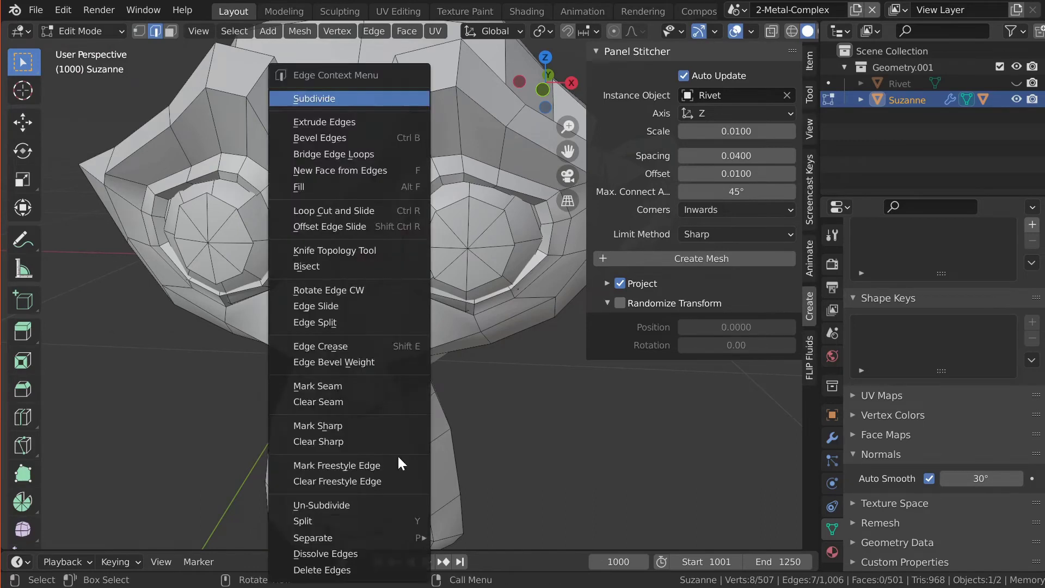
{"action": "left_click", "coordinate": [360, 425]}
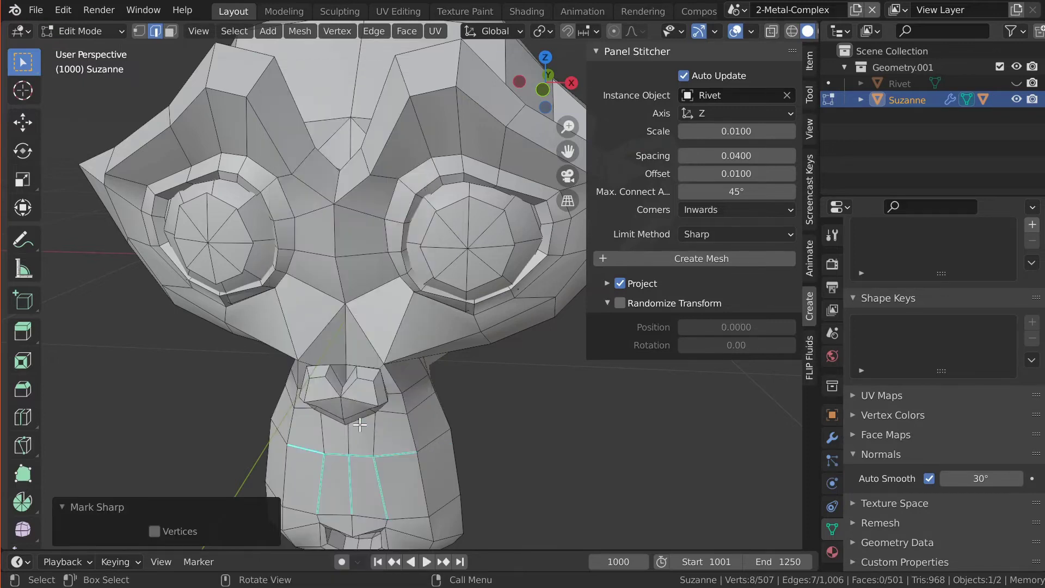
{"action": "left_click", "coordinate": [640, 257]}
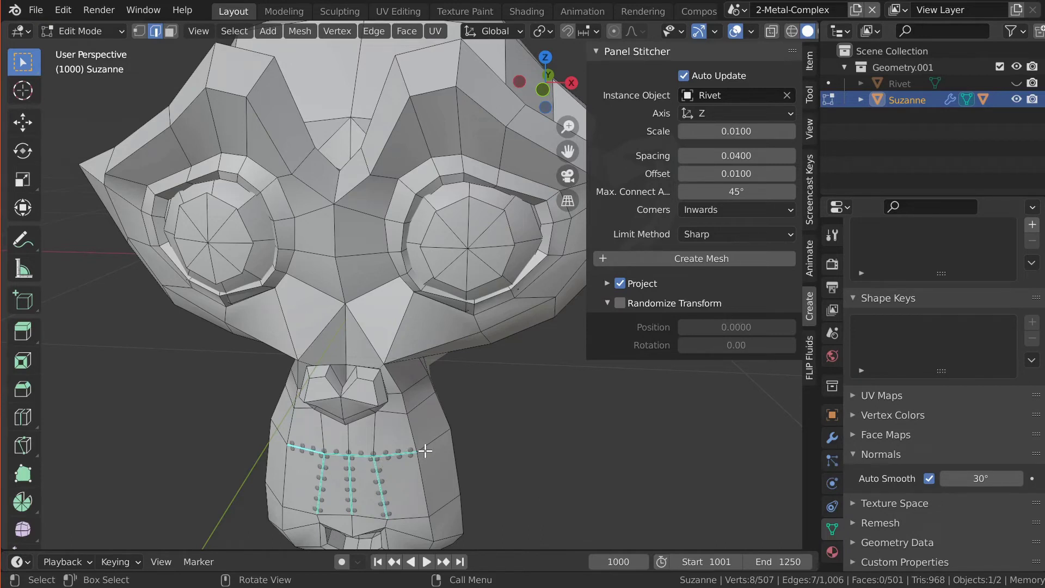
- Set the limit method to Selection, select ten faces around Suzanne's mouth, and create rivets along the selection's border
{"action": "left_click", "coordinate": [726, 234]}
{"action": "left_click", "coordinate": [724, 324]}
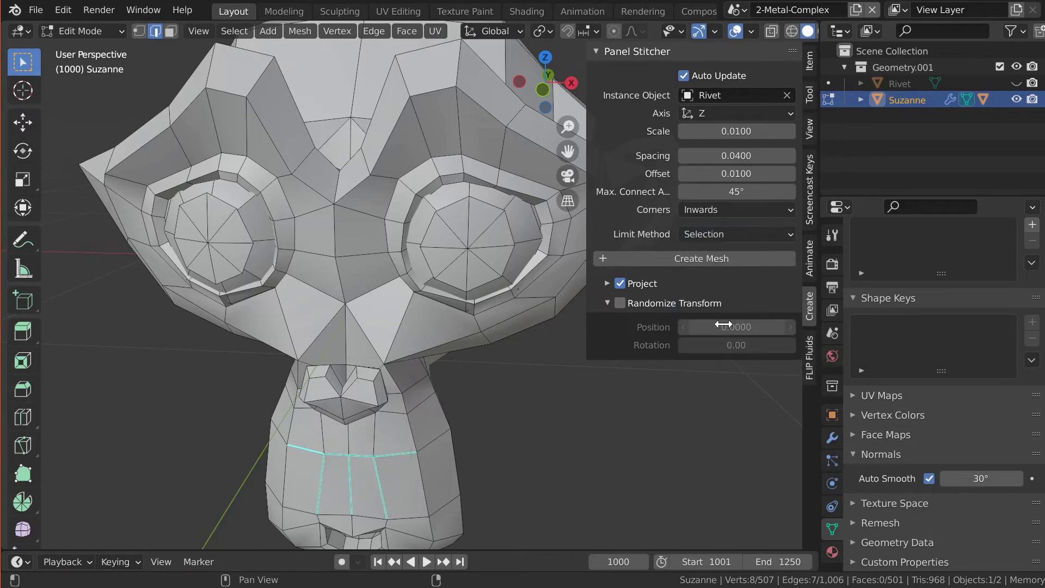
{"action": "key", "text": "3"}
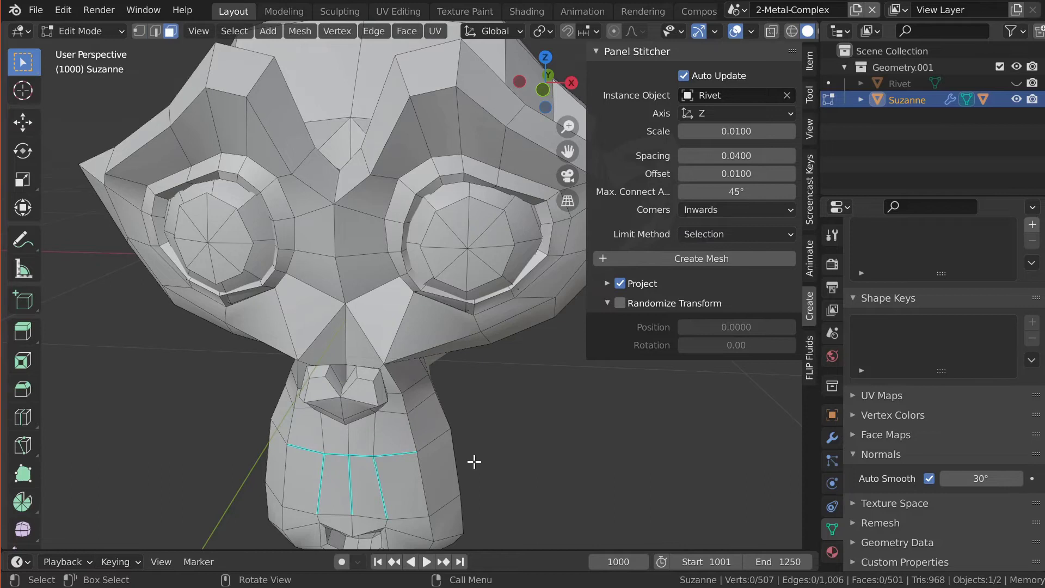
{"action": "left_click", "coordinate": [368, 482]}
{"action": "left_click", "coordinate": [334, 485], "text": "shift"}
{"action": "left_click", "coordinate": [335, 434], "text": "shift"}
{"action": "left_click", "coordinate": [361, 434], "text": "shift"}
{"action": "key", "text": "2"}
{"action": "key", "text": "3"}
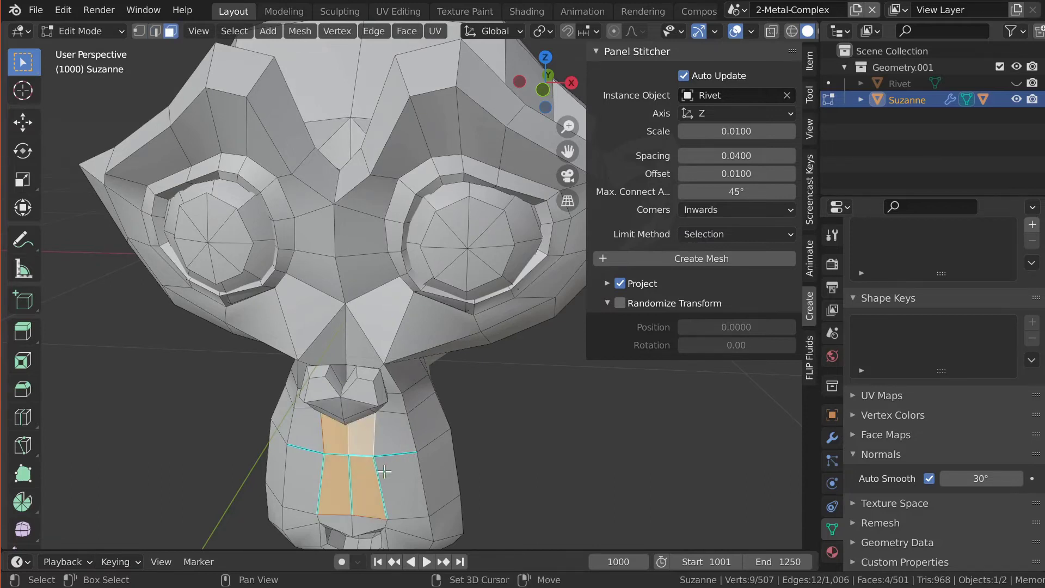
{"action": "left_click", "coordinate": [406, 480], "text": "shift"}
{"action": "left_click", "coordinate": [396, 433], "text": "shift"}
{"action": "left_click", "coordinate": [433, 424], "text": "shift"}
{"action": "left_click", "coordinate": [438, 482], "text": "shift"}
{"action": "left_click", "coordinate": [306, 433], "text": "shift"}
{"action": "left_click", "coordinate": [302, 479], "text": "shift"}
{"action": "left_click", "coordinate": [638, 259]}
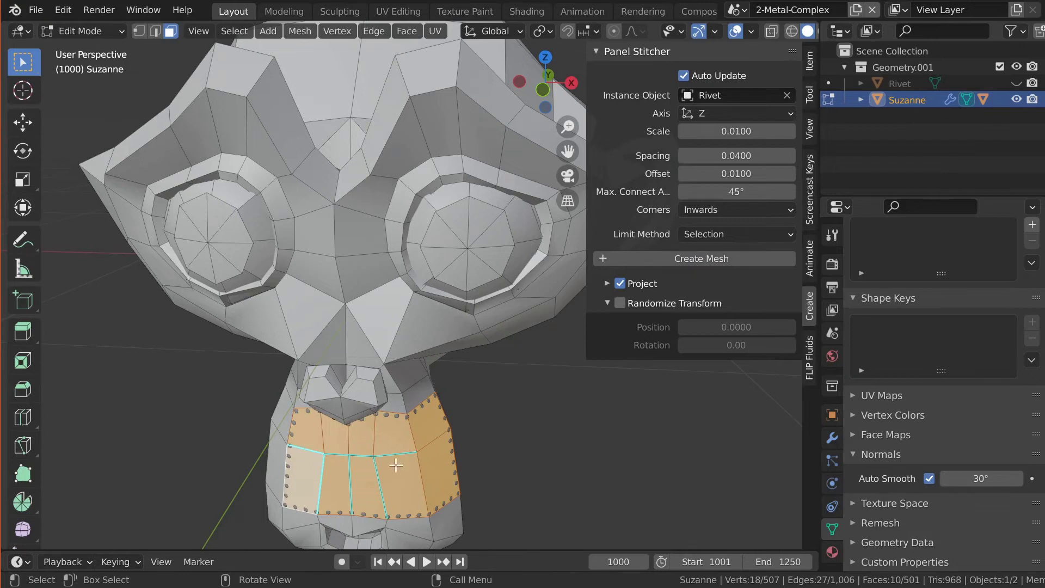
- Mark a single vertical edge beside Suzanne's nose, above the sharp row, as sharp
{"action": "middle_click_drag", "start_coordinate": [403, 261], "coordinate": [395, 185]}
{"action": "scroll", "coordinate": [289, 437], "scroll_direction": "up", "scroll_amount": 3}
{"action": "middle_click_drag", "start_coordinate": [289, 437], "coordinate": [300, 466]}
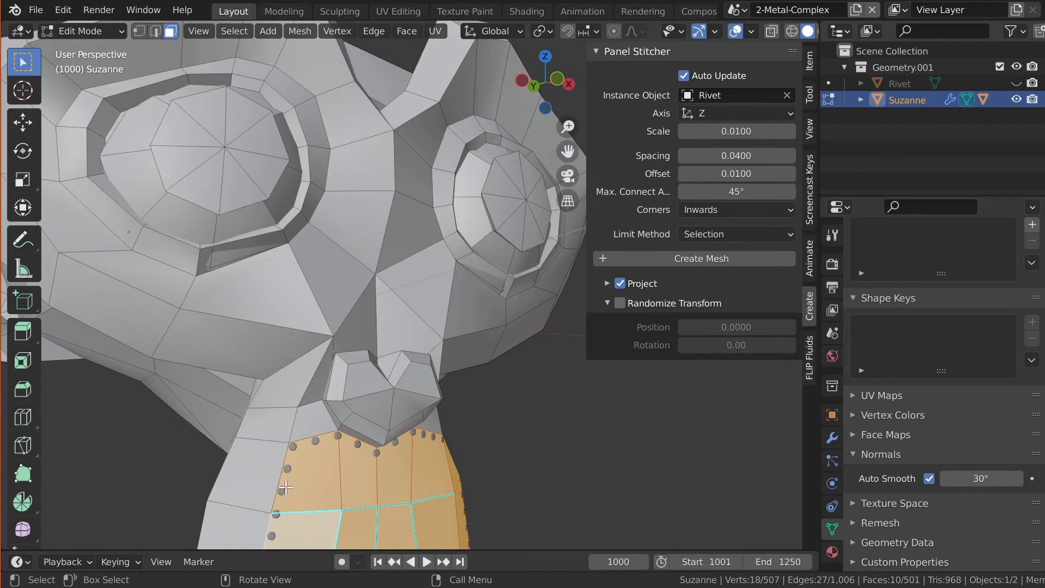
{"action": "key", "text": "2"}
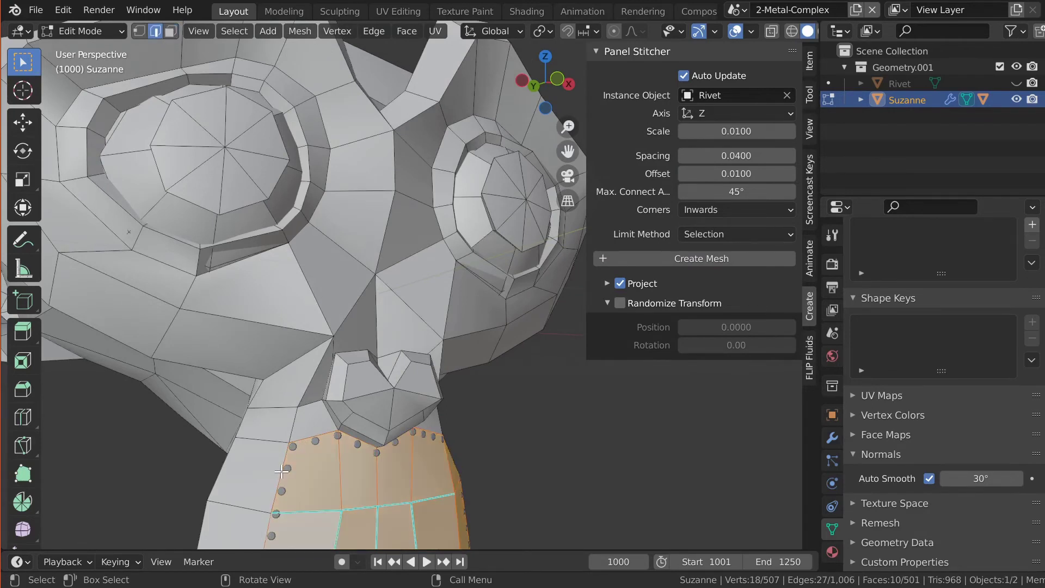
{"action": "left_click", "coordinate": [284, 476]}
{"action": "right_click", "coordinate": [281, 468]}
{"action": "left_click", "coordinate": [260, 433]}
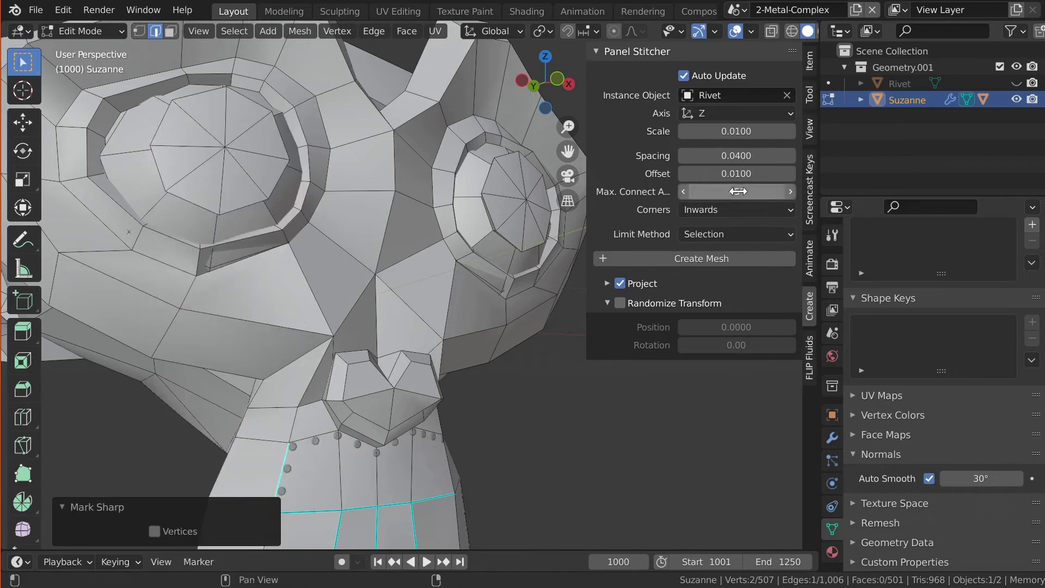
- Set the limit method for Suzanne's rivets to Sharp and inspect the rivets along the marked edges
{"action": "left_click", "coordinate": [718, 235]}
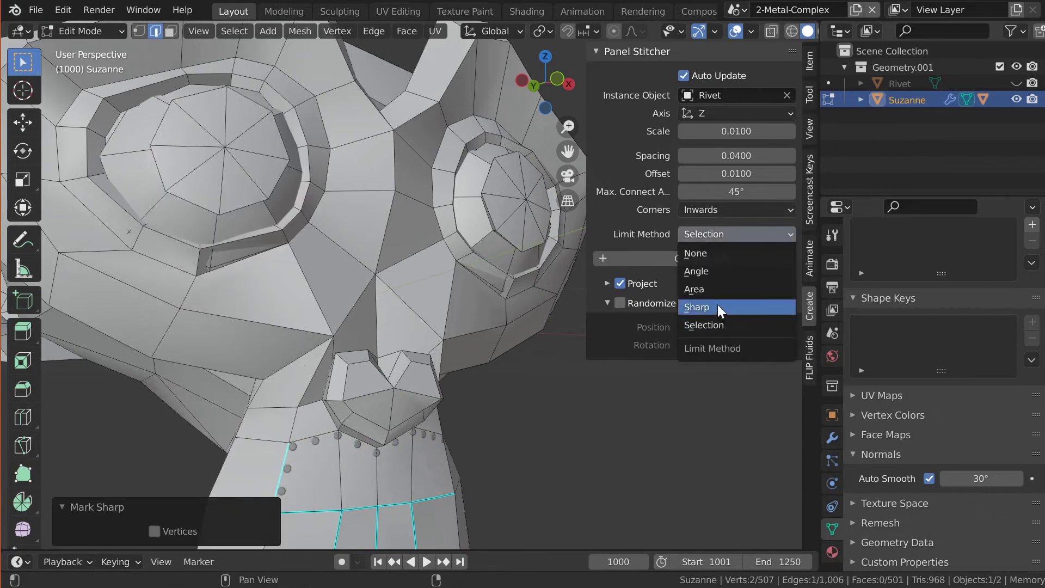
{"action": "left_click", "coordinate": [718, 306]}
{"action": "middle_click_drag", "start_coordinate": [283, 452], "coordinate": [306, 460]}
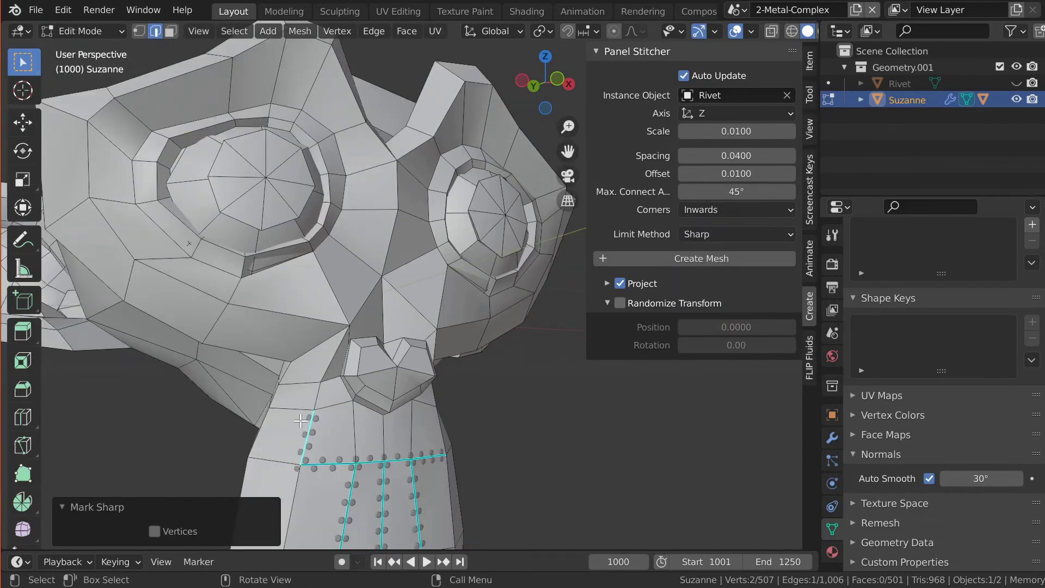
{"action": "scroll", "coordinate": [300, 425], "scroll_direction": "up", "scroll_amount": 2}
{"action": "scroll", "coordinate": [433, 401], "scroll_direction": "down", "scroll_amount": 2}
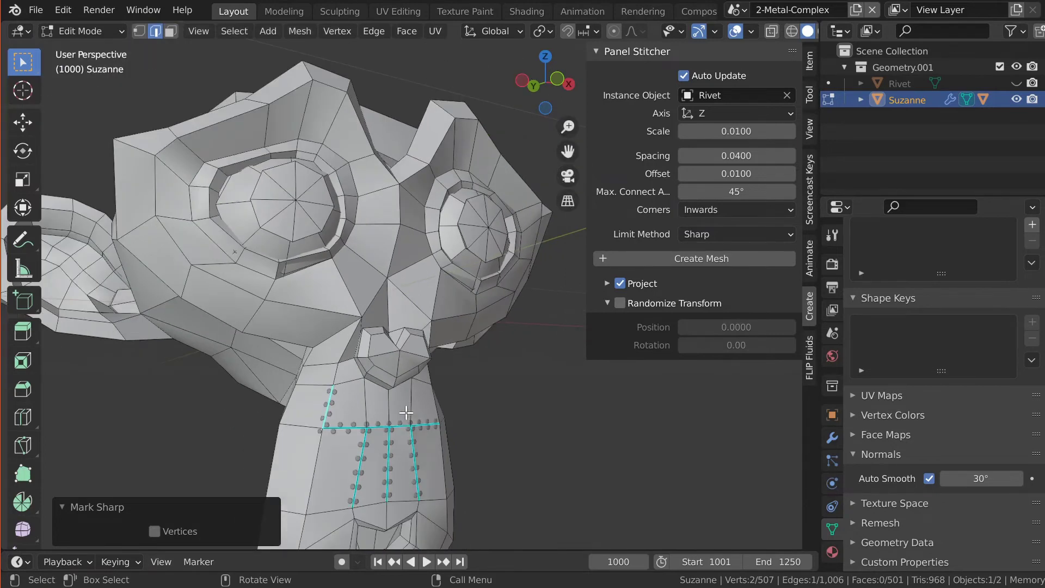
- Select seven mouth faces and four faces from the brow down to the cheek for limiting the rivets by Selection
{"action": "key", "text": "3"}
{"action": "left_click", "coordinate": [348, 468]}
{"action": "left_click", "coordinate": [370, 468], "text": "shift"}
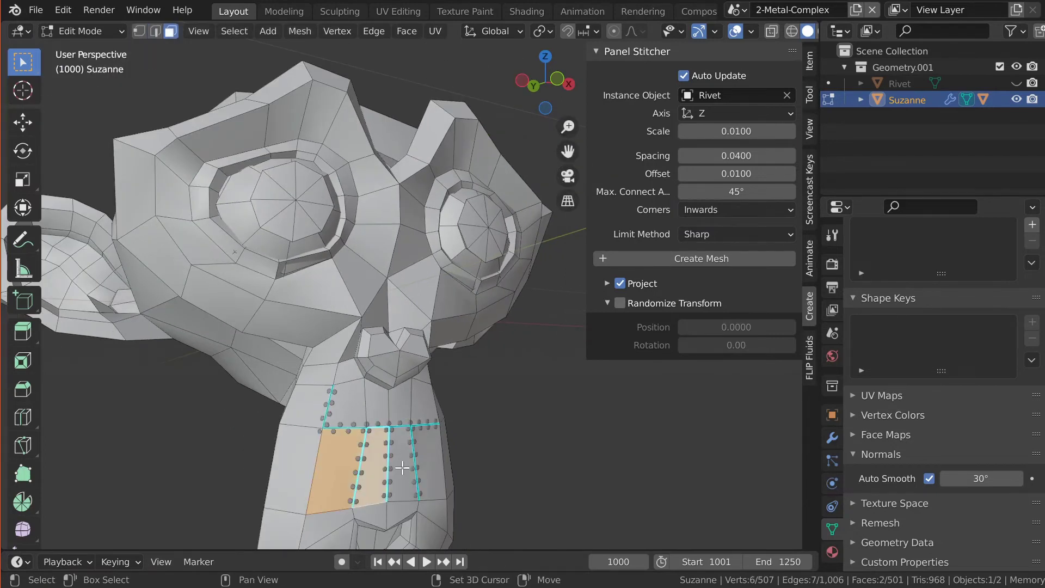
{"action": "left_click", "coordinate": [400, 468], "text": "shift"}
{"action": "left_click", "coordinate": [420, 403], "text": "shift"}
{"action": "left_click", "coordinate": [400, 404], "text": "shift"}
{"action": "left_click", "coordinate": [374, 406], "text": "shift"}
{"action": "left_click", "coordinate": [359, 408], "text": "shift"}
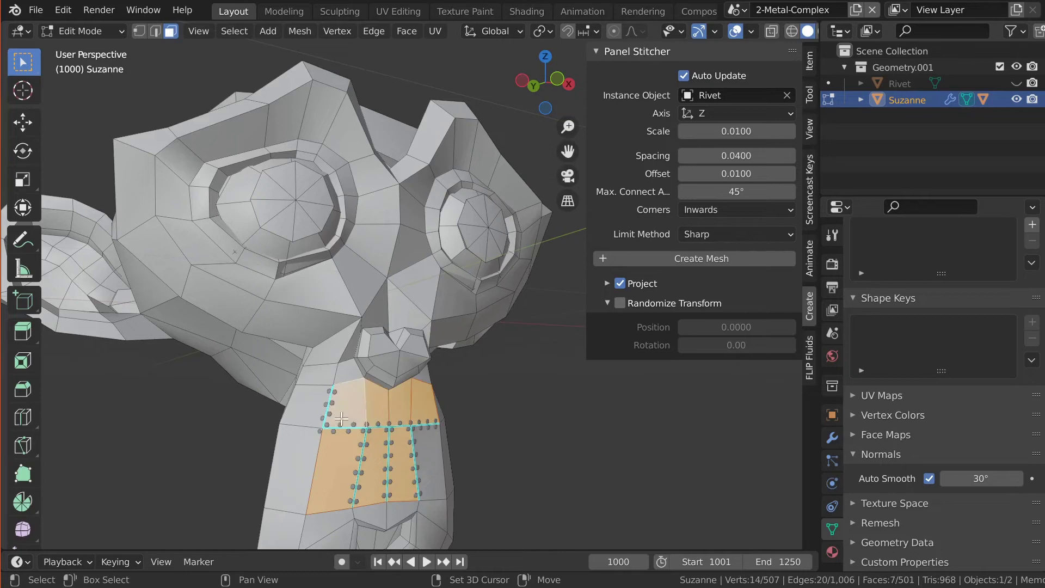
{"action": "left_click", "coordinate": [384, 214], "text": "shift"}
{"action": "left_click", "coordinate": [376, 248], "text": "shift"}
{"action": "left_click", "coordinate": [362, 286], "text": "shift"}
{"action": "left_click", "coordinate": [314, 288], "text": "shift"}
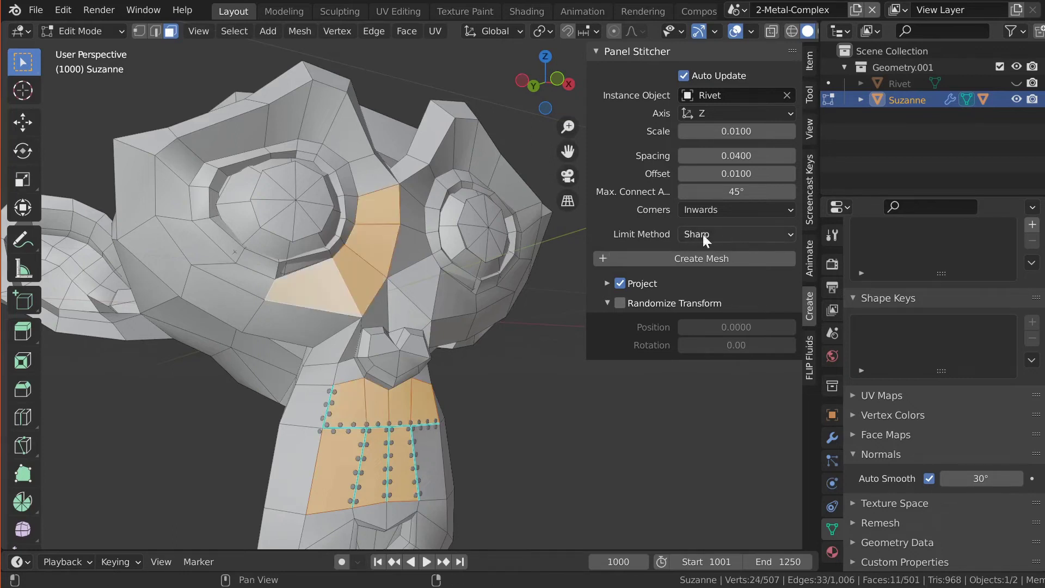
{"action": "left_click", "coordinate": [730, 231]}
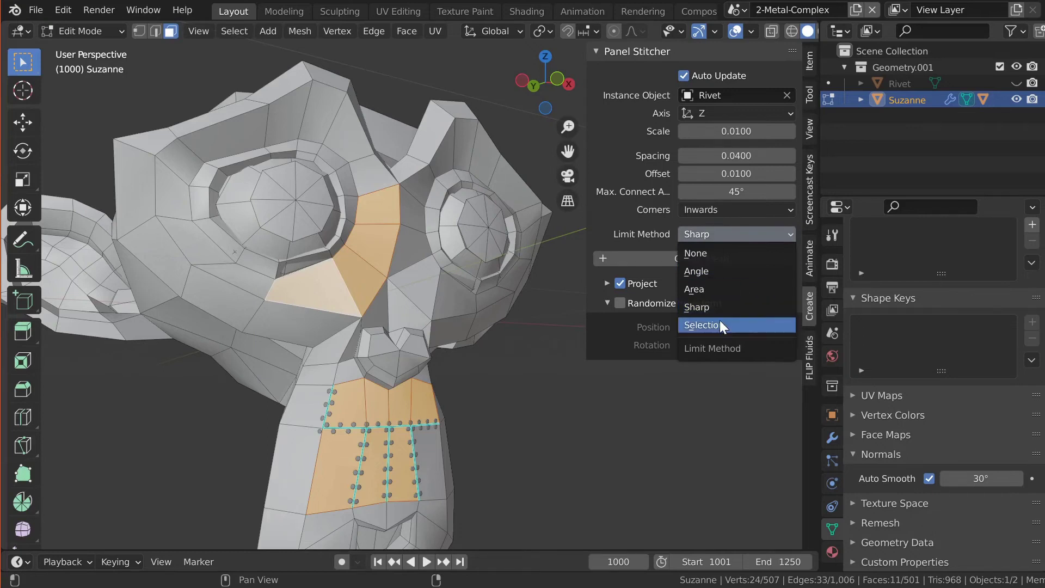
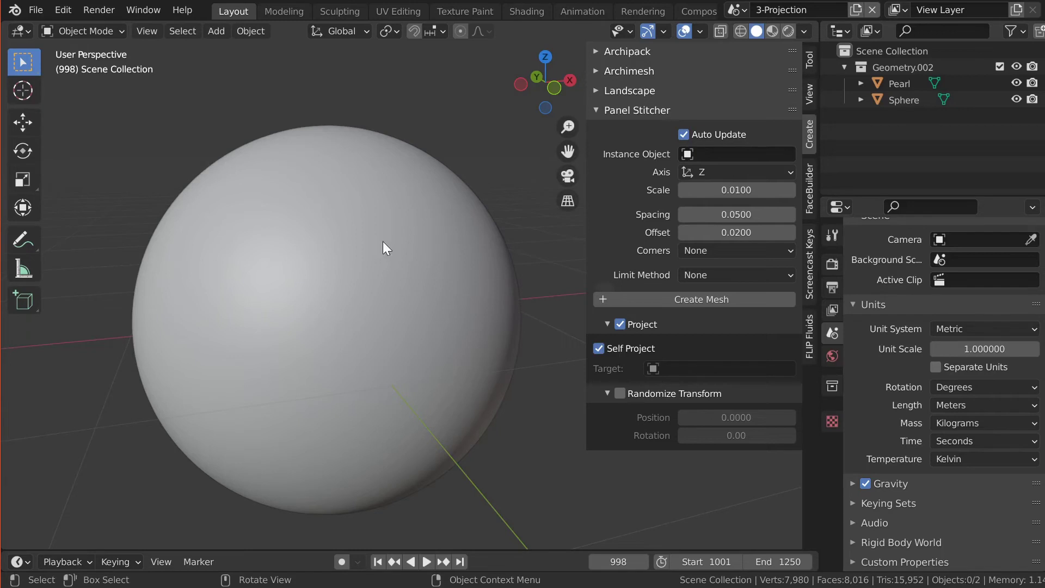
- Examine the dense mesh topology of the Sphere in Edit Mode and return to Object Mode
{"action": "left_click", "coordinate": [378, 327]}
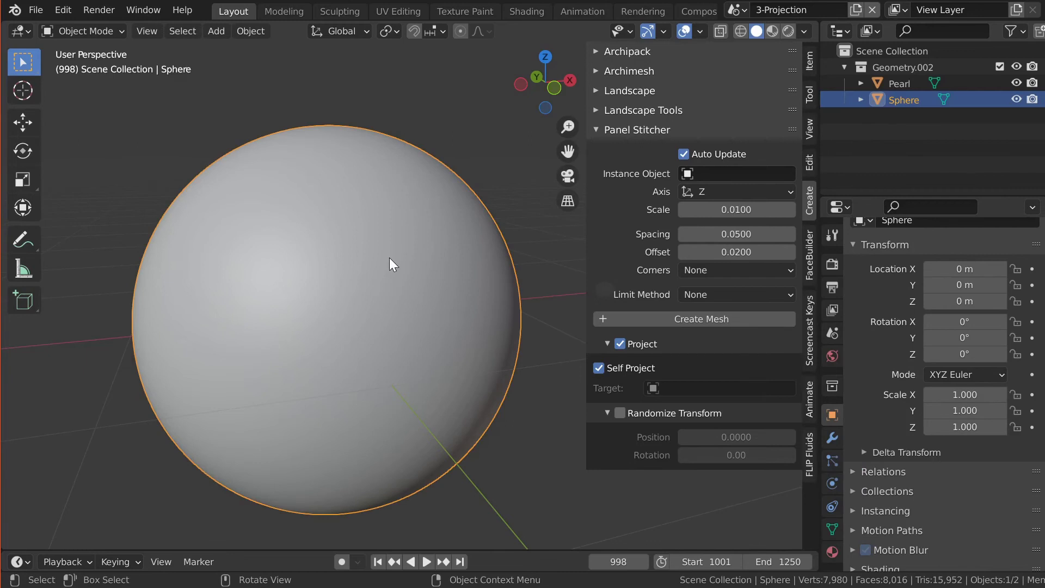
{"action": "key", "text": "Tab"}
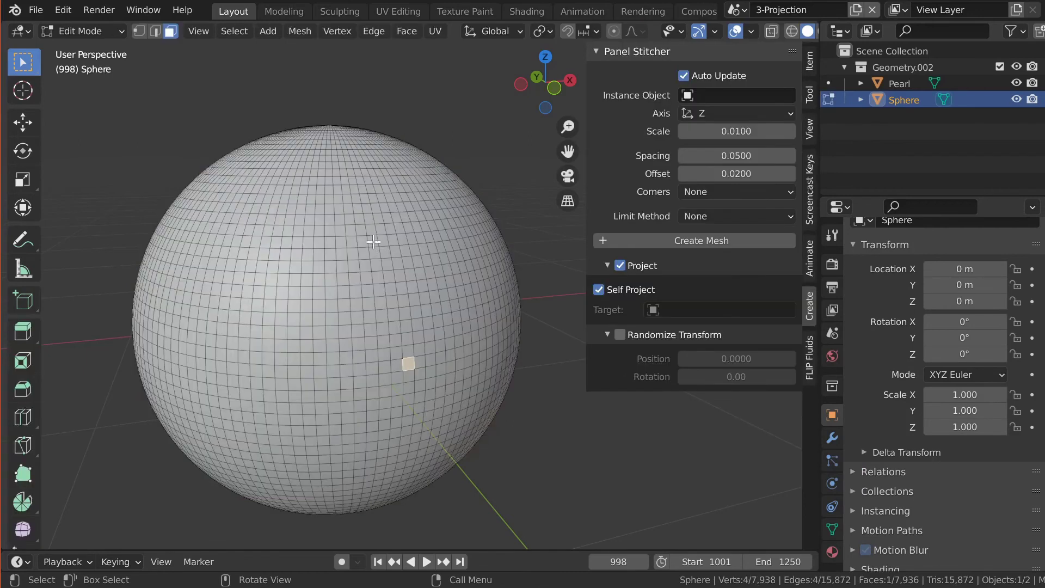
{"action": "key", "text": "2"}
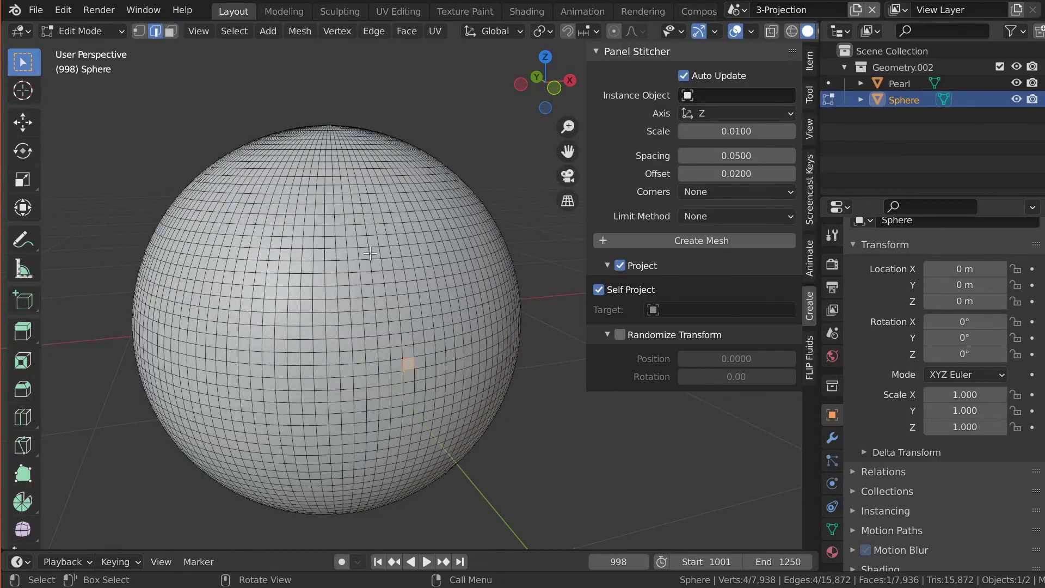
{"action": "key", "text": "Tab"}
{"action": "key", "text": "Tab"}
{"action": "key", "text": "Tab"}
{"action": "key", "text": "Tab"}
{"action": "key", "text": "Tab"}
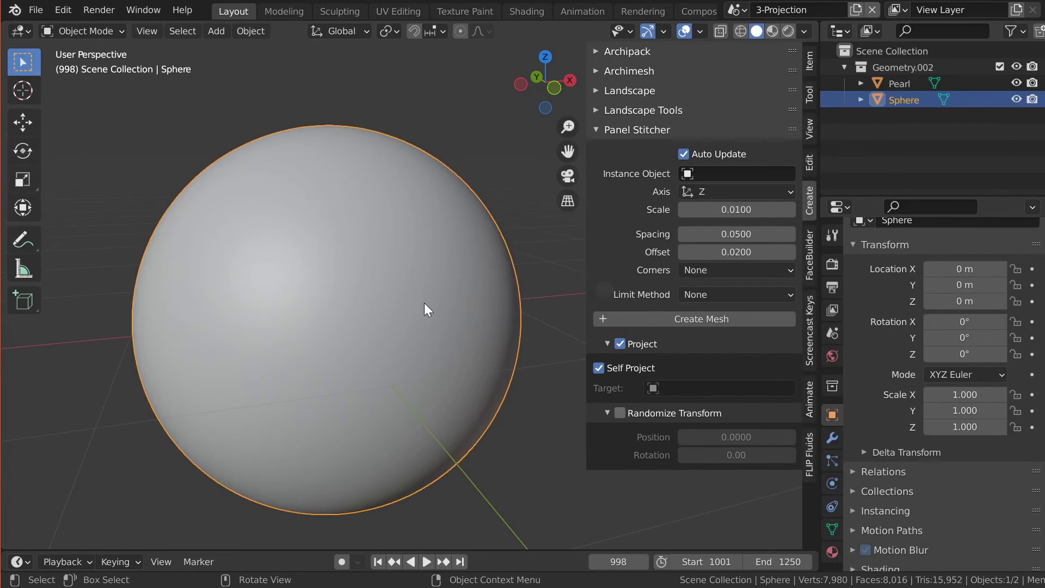
- Add an Ico Sphere around the Sphere and scale it up to about 1.07 so it encloses the Sphere
{"action": "key", "text": "shift+a"}
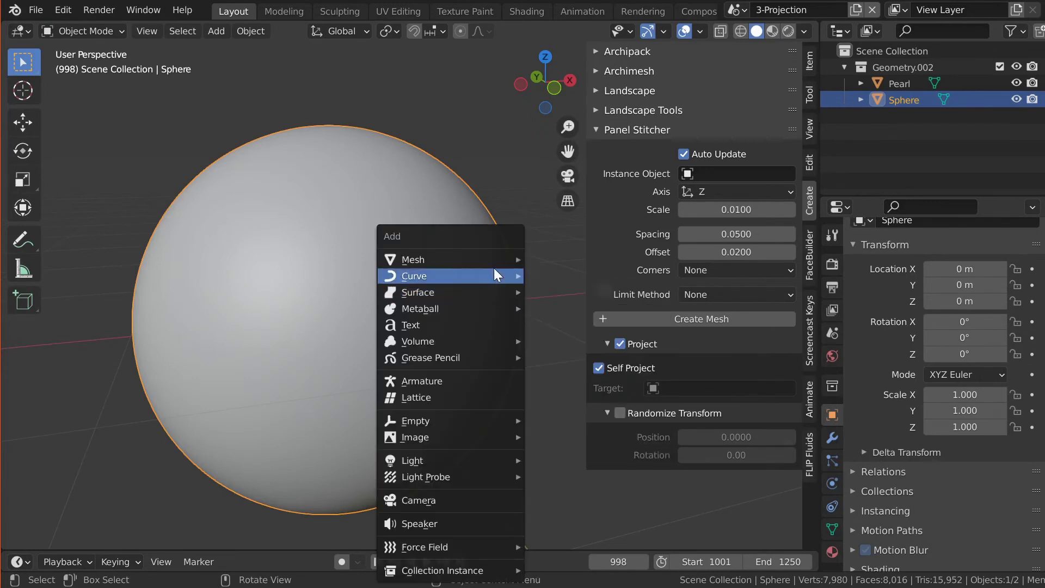
{"action": "mouse_move", "coordinate": [495, 258]}
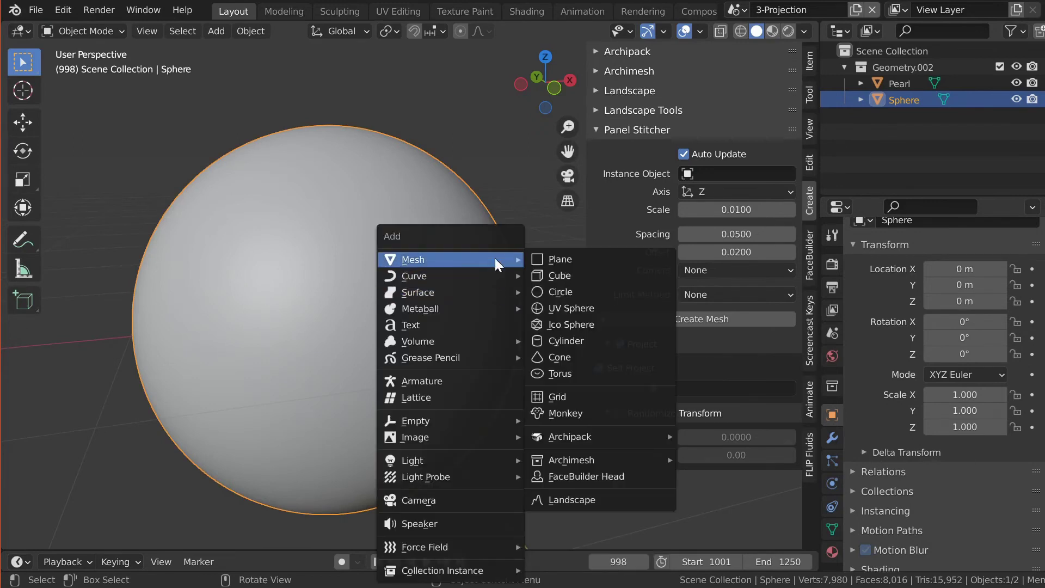
{"action": "left_click", "coordinate": [573, 323]}
{"action": "left_click", "coordinate": [446, 263]}
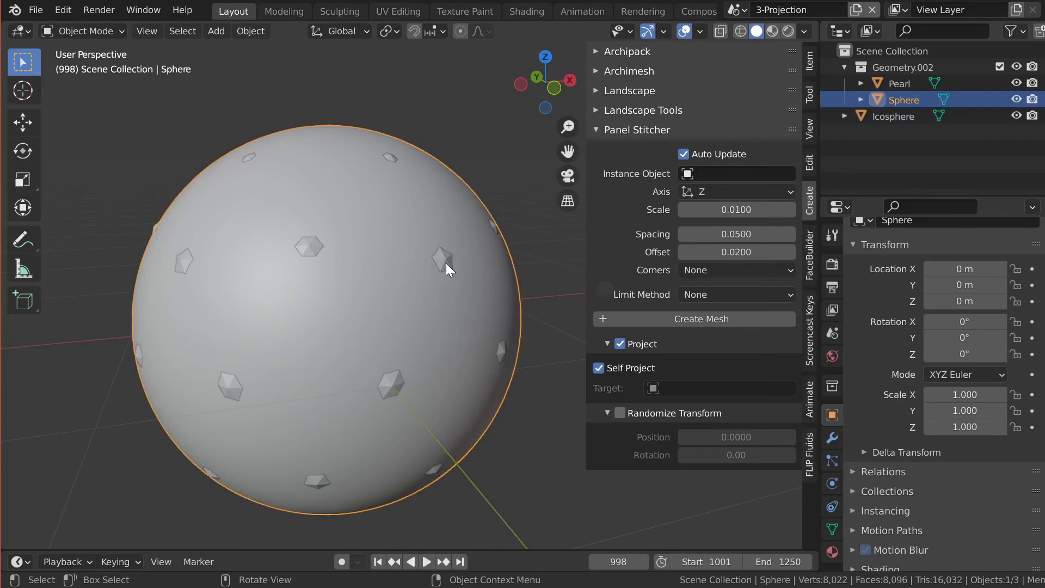
{"action": "left_click", "coordinate": [446, 263]}
{"action": "key", "text": "s"}
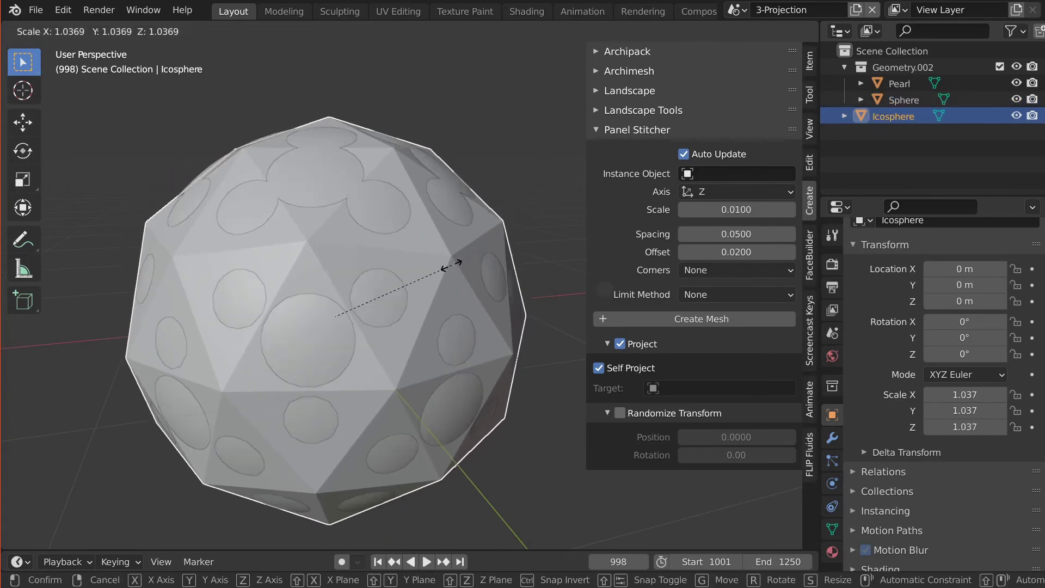
{"action": "left_click", "coordinate": [454, 264]}
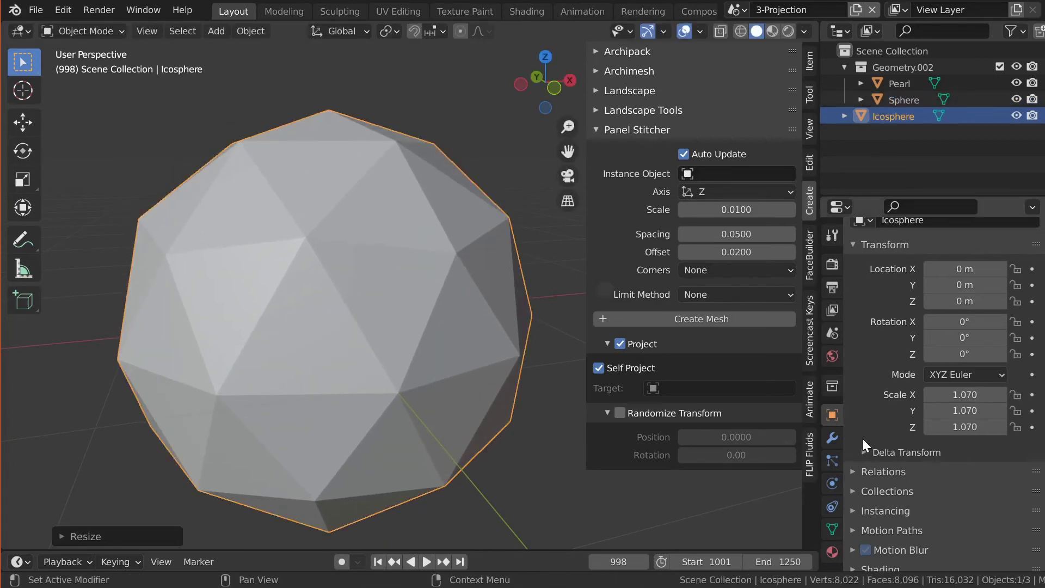
- Display the Icosphere as Wire in the viewport
{"action": "scroll", "coordinate": [909, 449], "scroll_direction": "down", "scroll_amount": 10}
{"action": "left_click", "coordinate": [953, 520]}
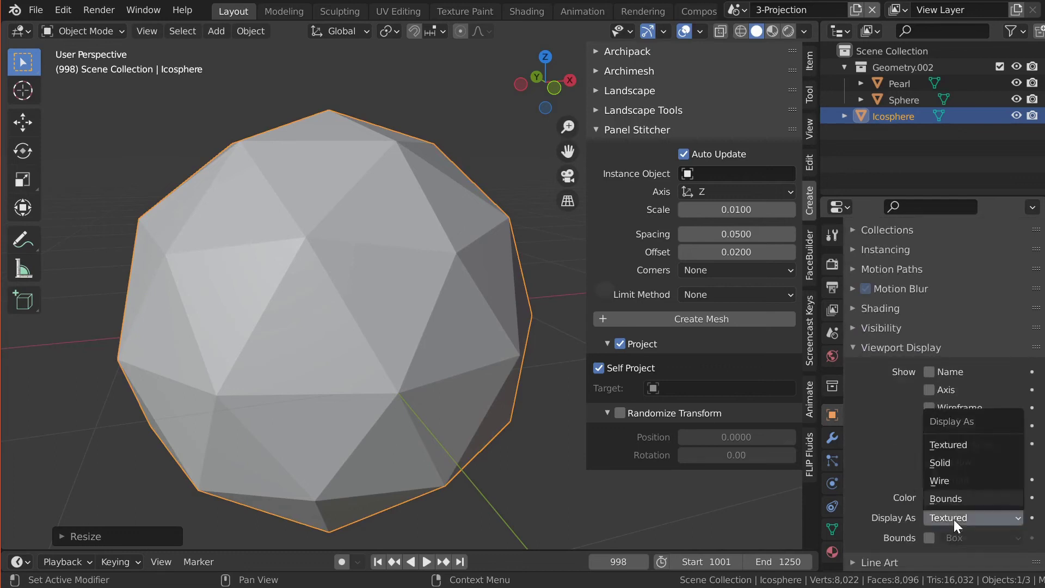
{"action": "left_click", "coordinate": [965, 481]}
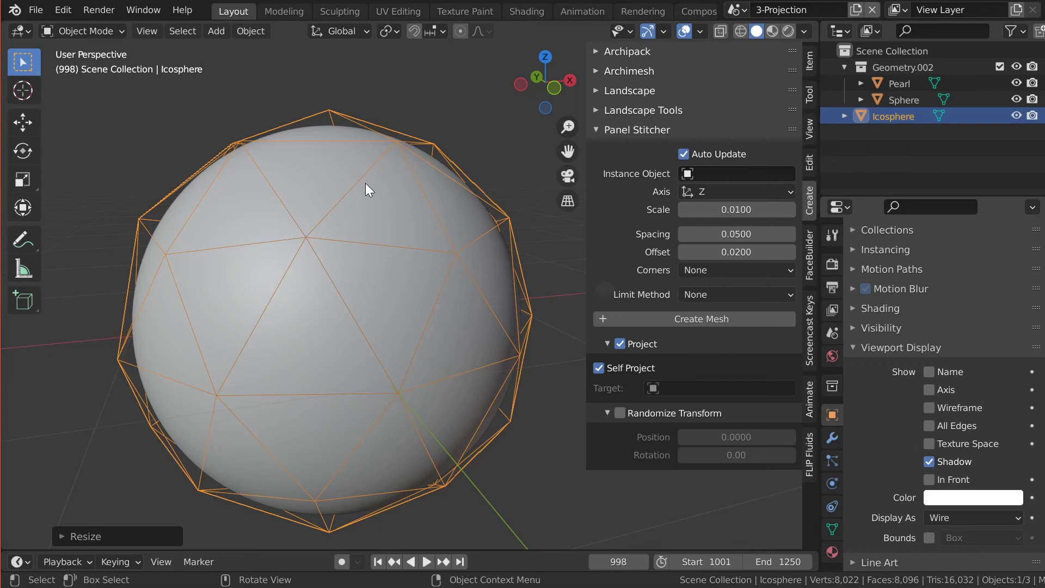
- Stitch the Icosphere's edges with Pearl as instance object and project them onto the Sphere with Self Project disabled
{"action": "left_click", "coordinate": [716, 175]}
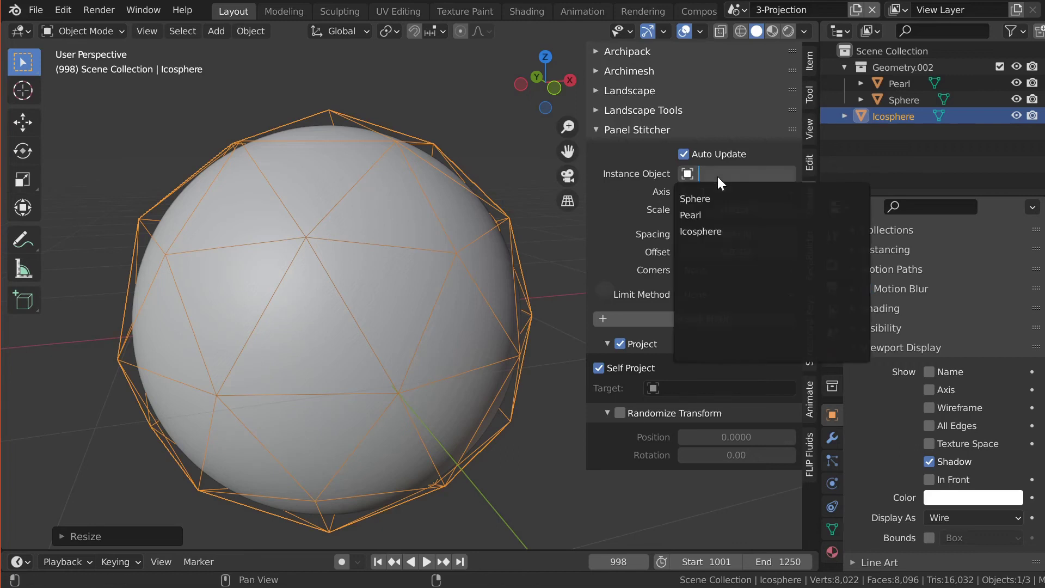
{"action": "left_click", "coordinate": [704, 218]}
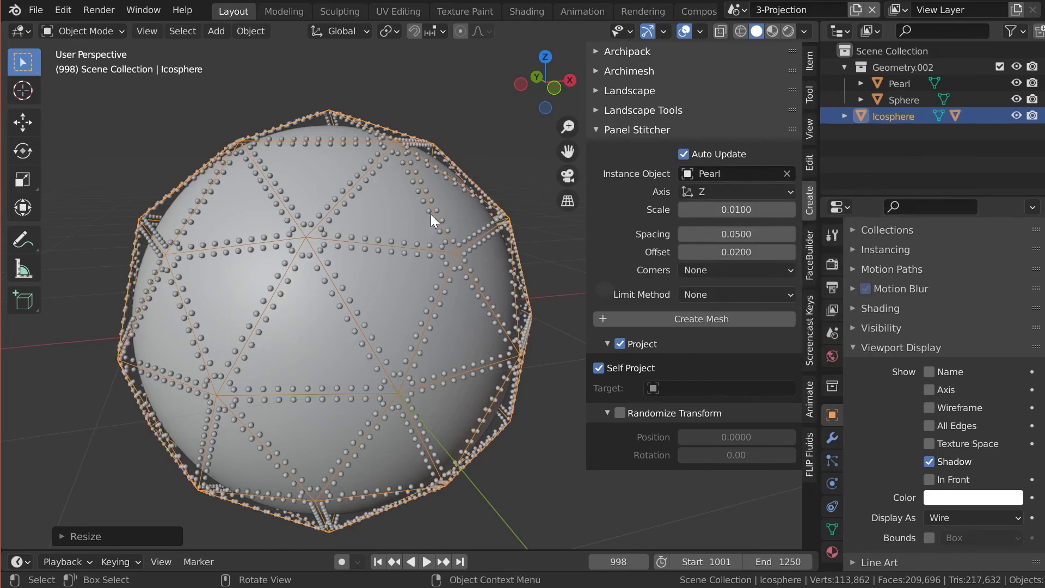
{"action": "left_click", "coordinate": [598, 369]}
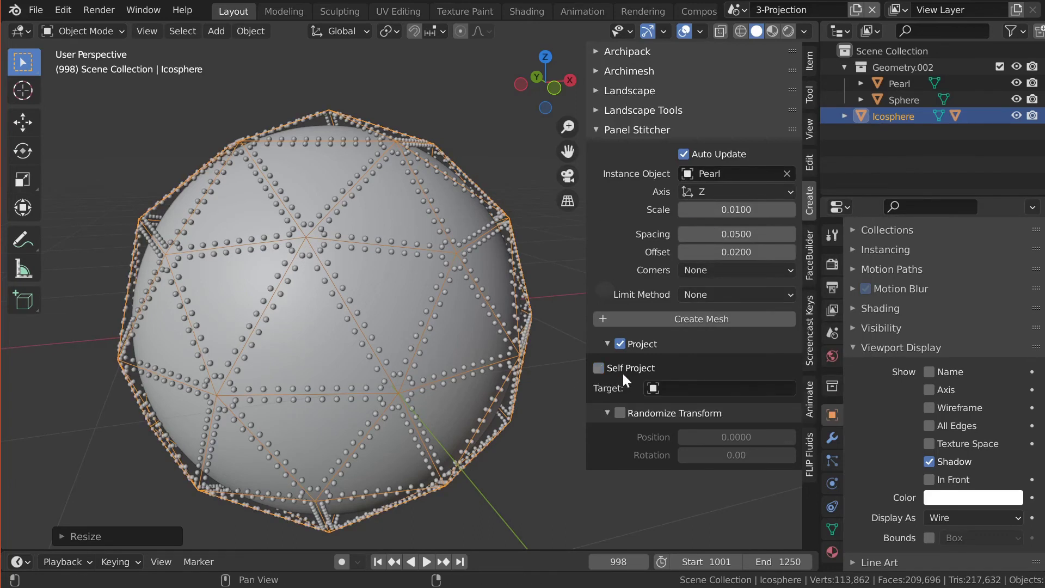
{"action": "left_click", "coordinate": [670, 386]}
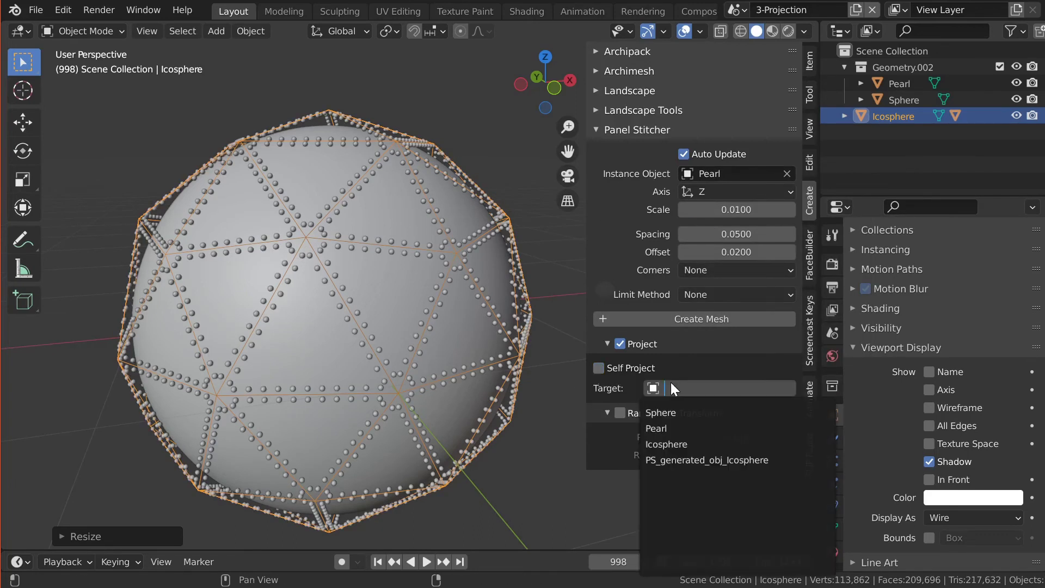
{"action": "left_click", "coordinate": [677, 410]}
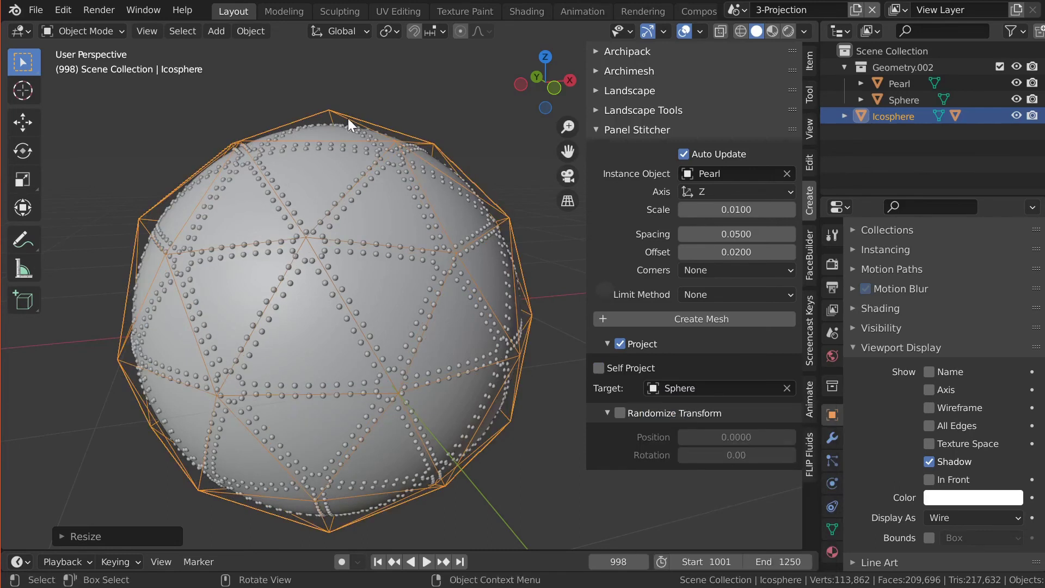
- Switch the viewport to Rendered shading and hide the Icosphere to reveal the projected pearls on the Sphere
{"action": "scroll", "coordinate": [397, 104], "scroll_direction": "up", "scroll_amount": 3}
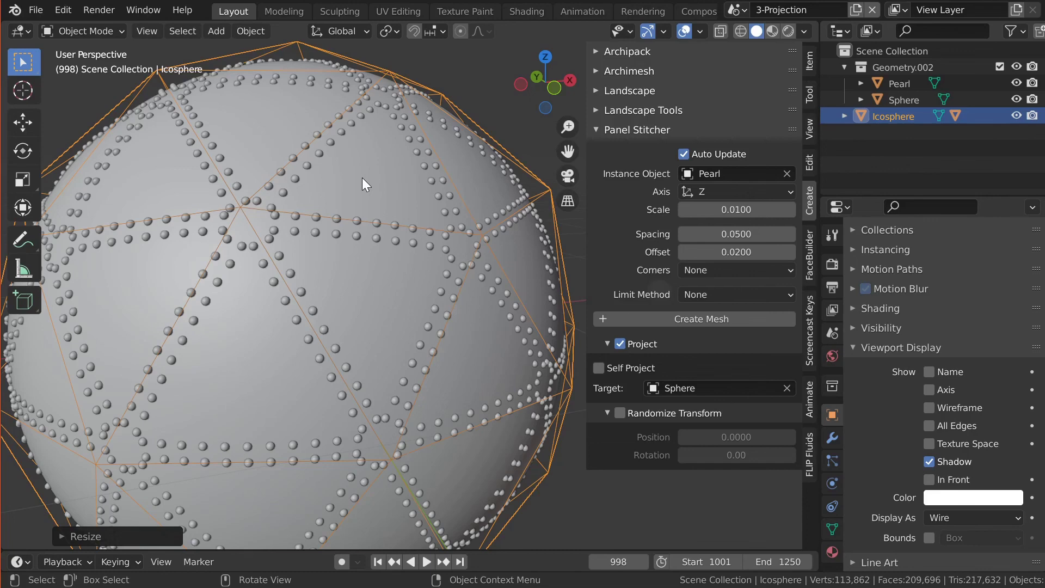
{"action": "key", "text": "z"}
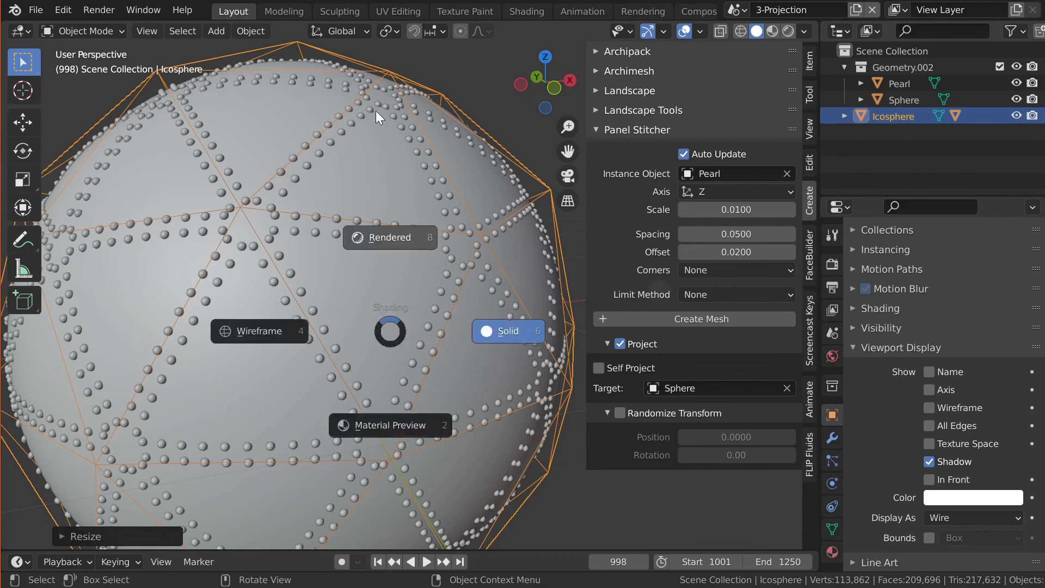
{"action": "left_click", "coordinate": [477, 158]}
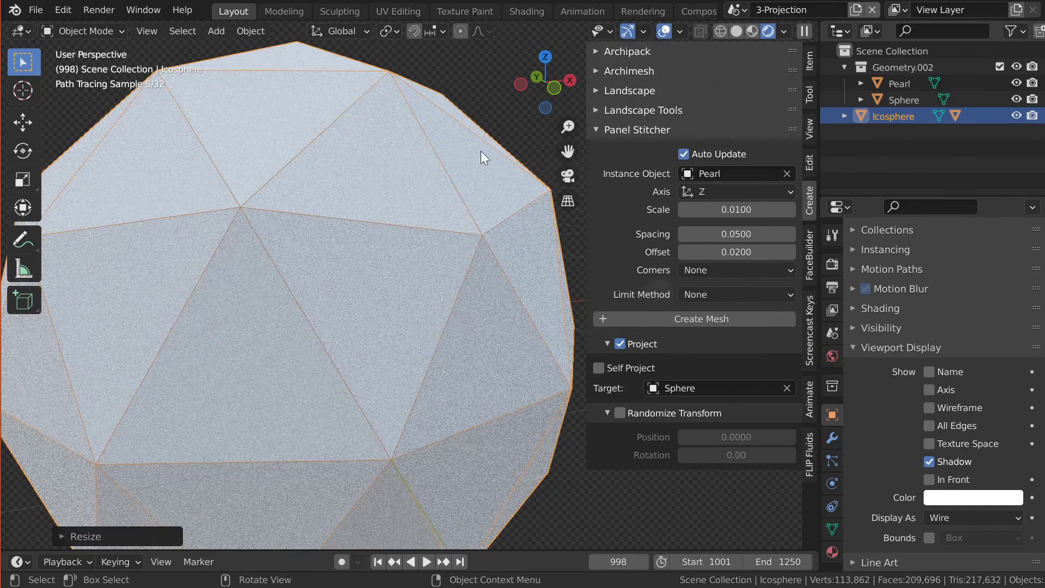
{"action": "left_click", "coordinate": [1016, 116]}
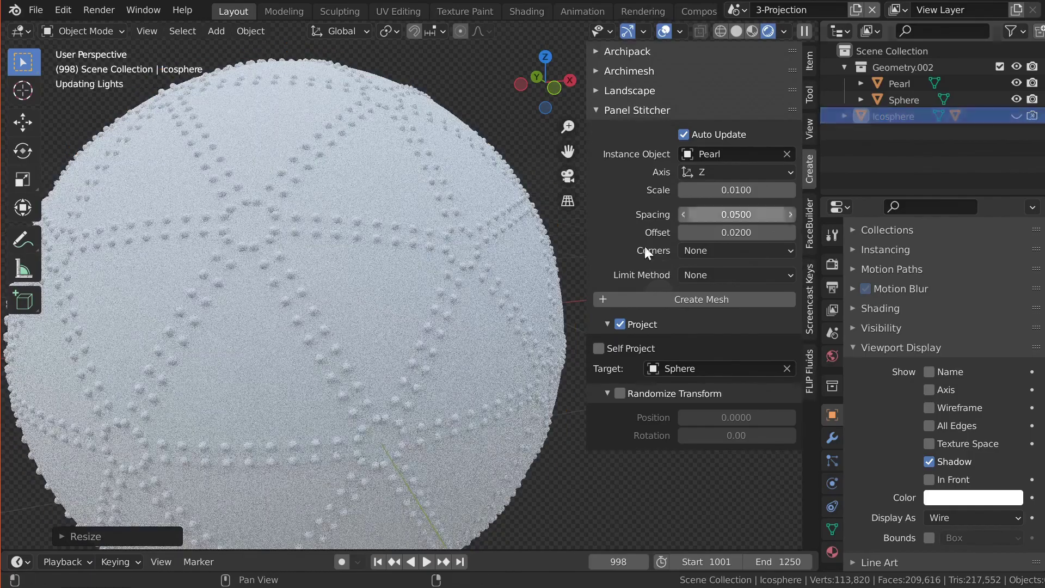